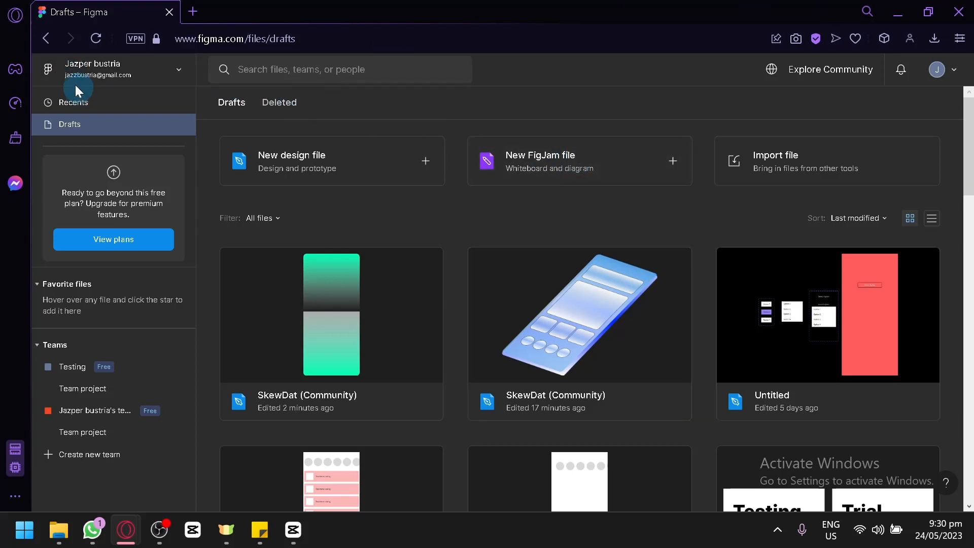
Step: Search the Figma Community for skewdat, narrow the results to plugins, and try out the SkewDat plugin in a new file
left_click(124, 73)
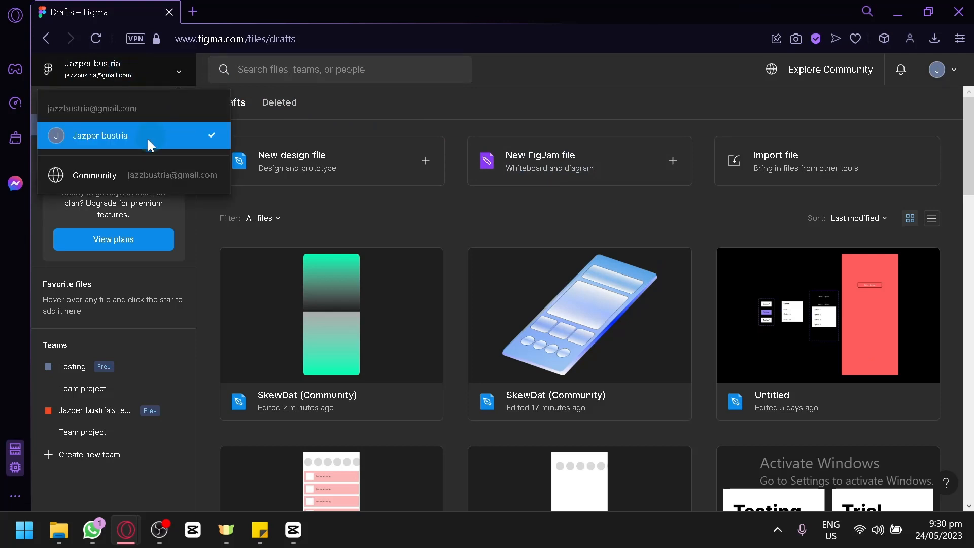
left_click(135, 166)
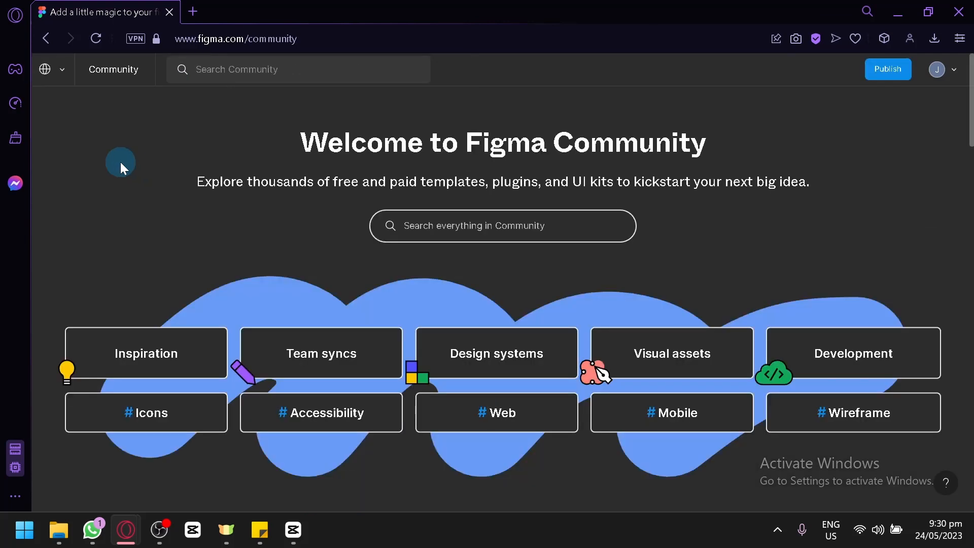
left_click(483, 224)
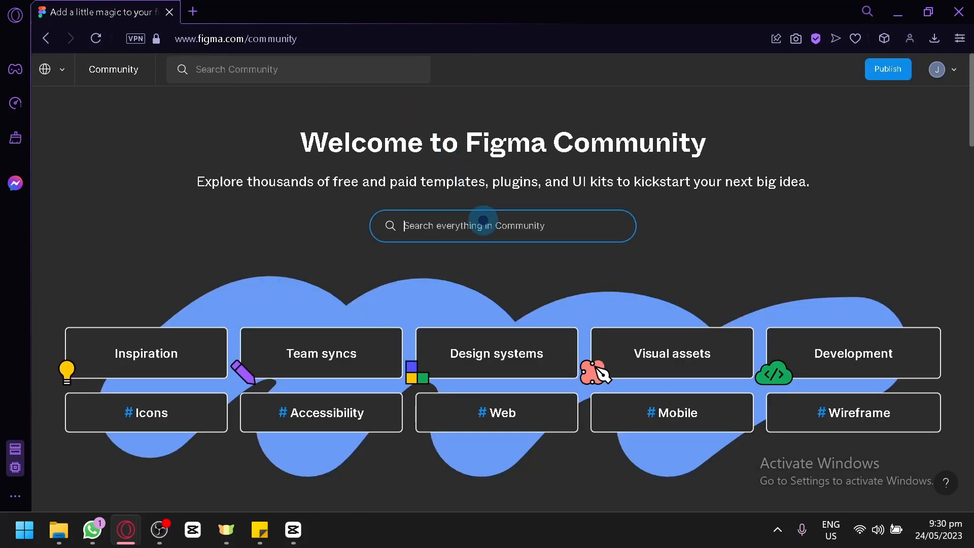
type("s")
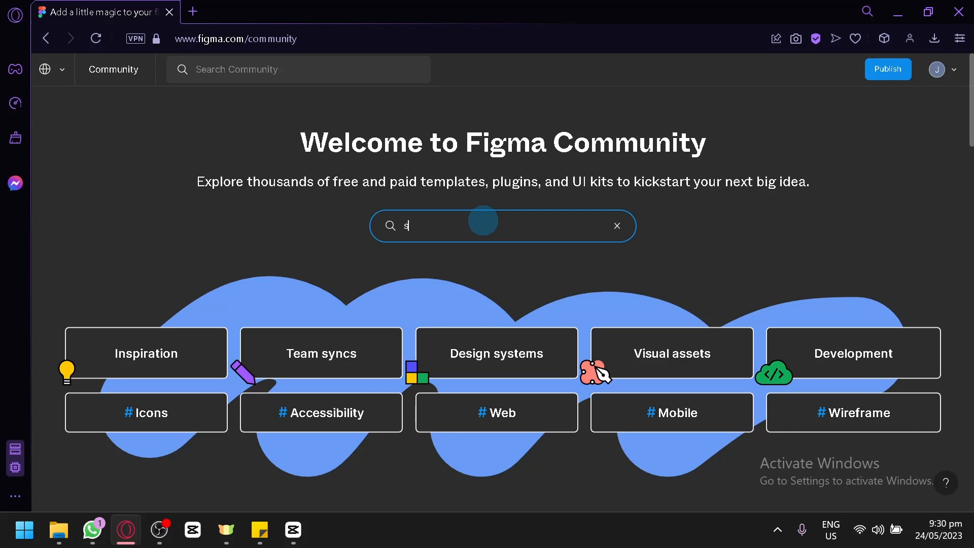
type("kewdat")
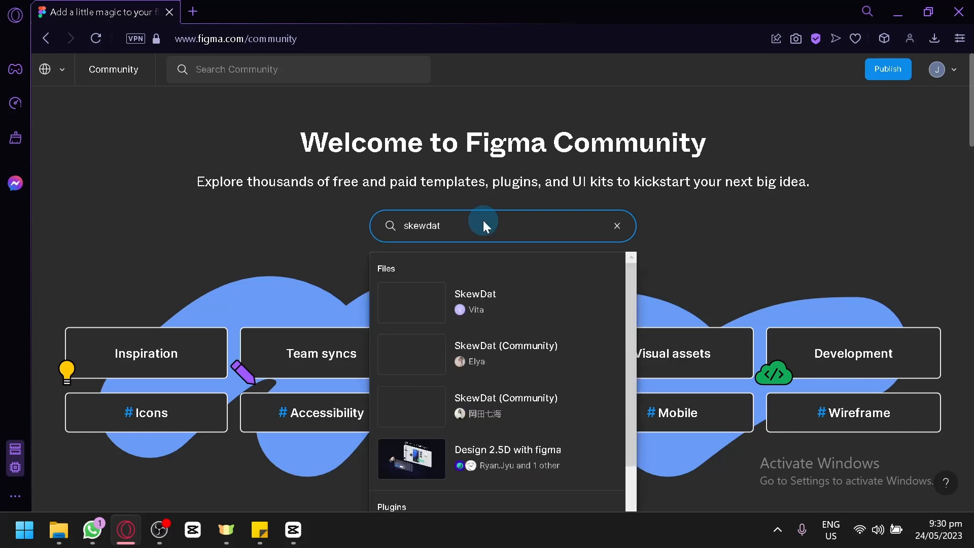
key("Return")
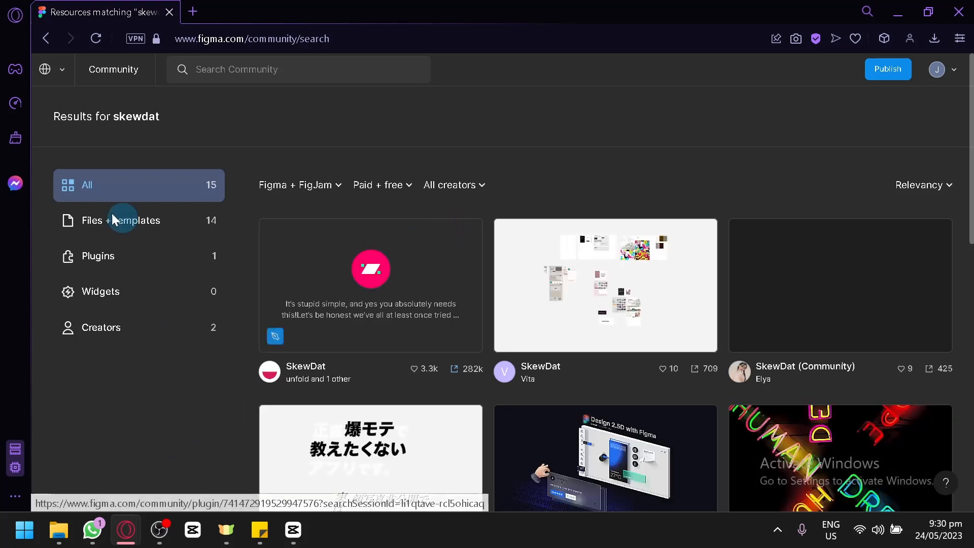
left_click(123, 257)
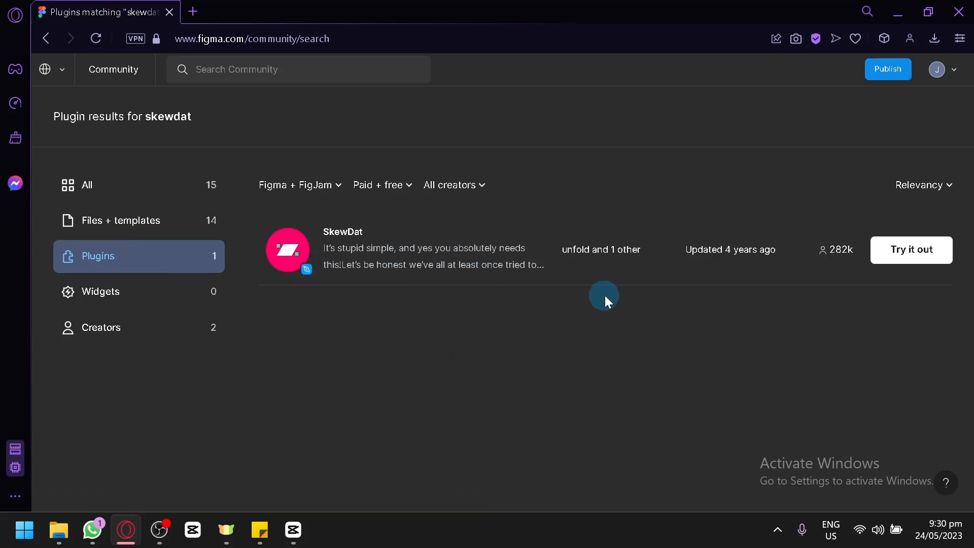
left_click(923, 251)
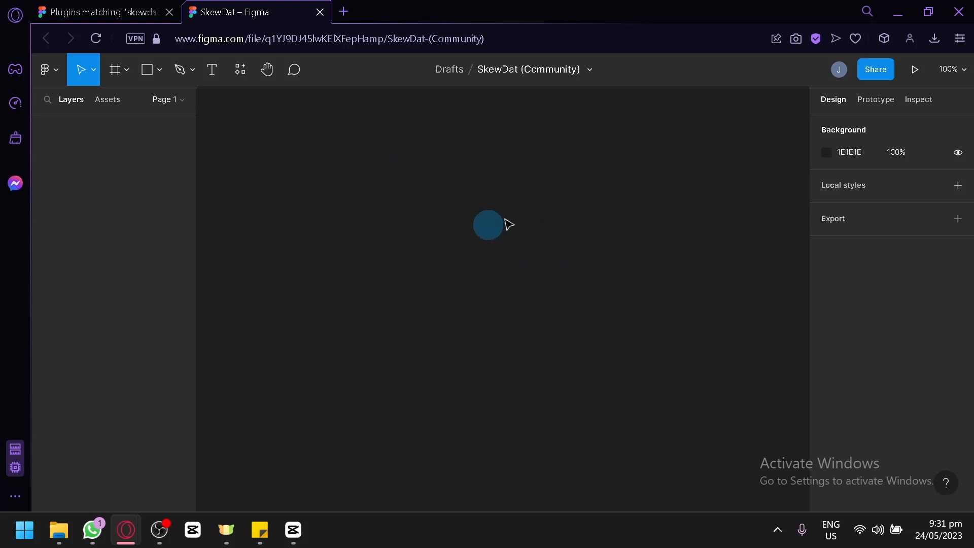
Step: Add an iPhone 14 frame to the empty canvas
key("f")
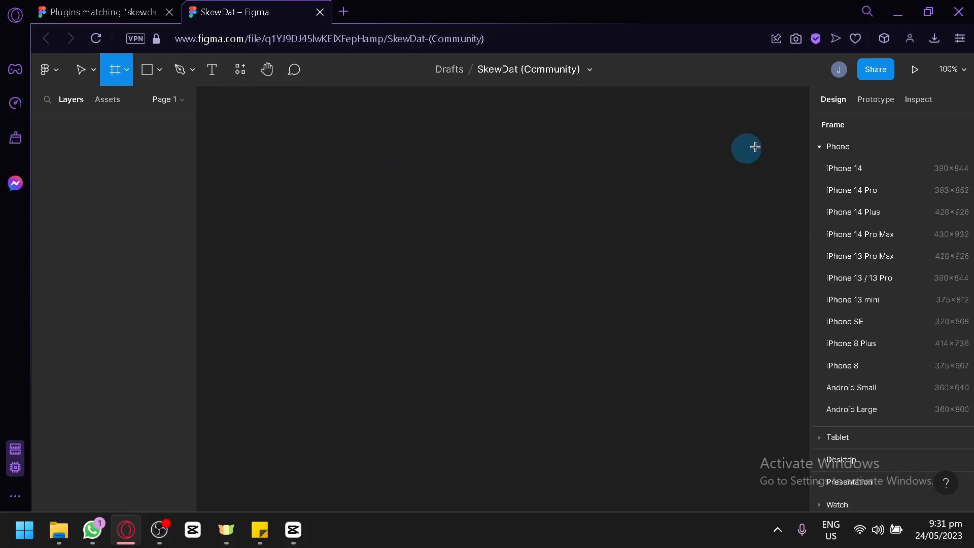
left_click(871, 171)
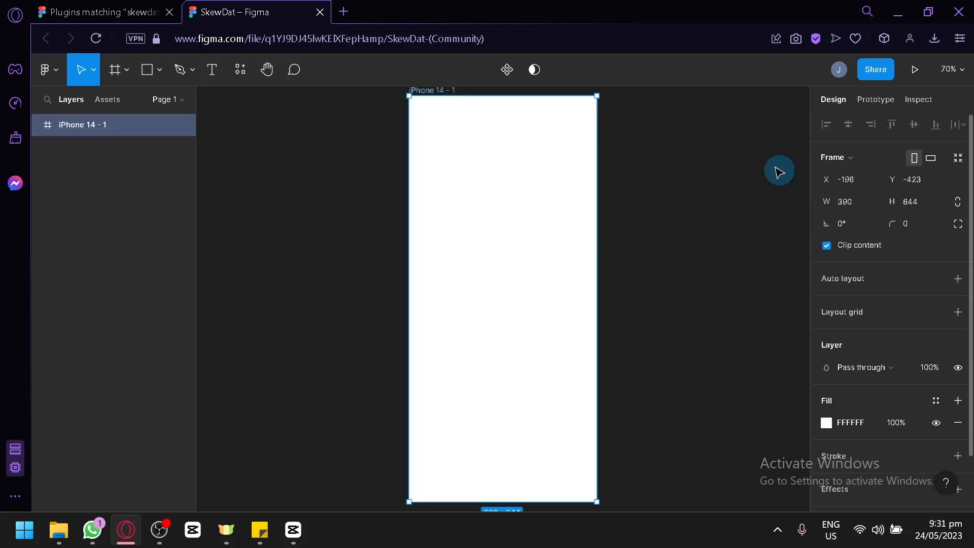
left_click(746, 215)
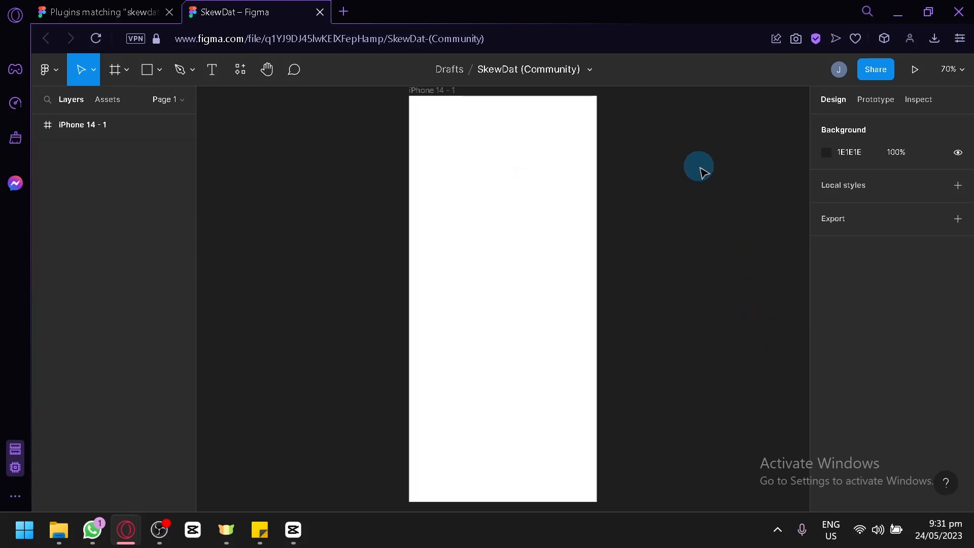
Step: Round the iPhone 14 frame's corners to a radius of 23
left_click(443, 263)
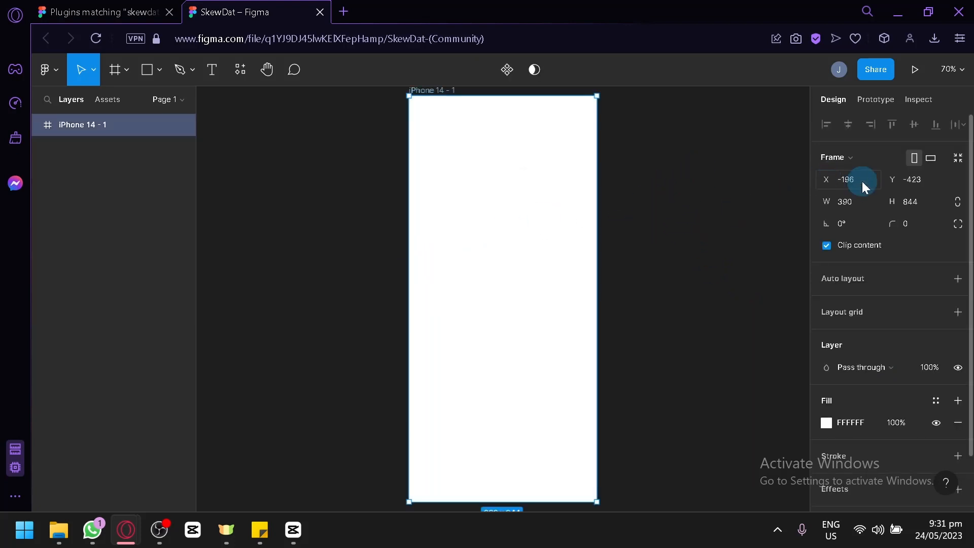
left_click_drag(887, 233, 844, 229)
left_click(756, 219)
left_click(520, 214)
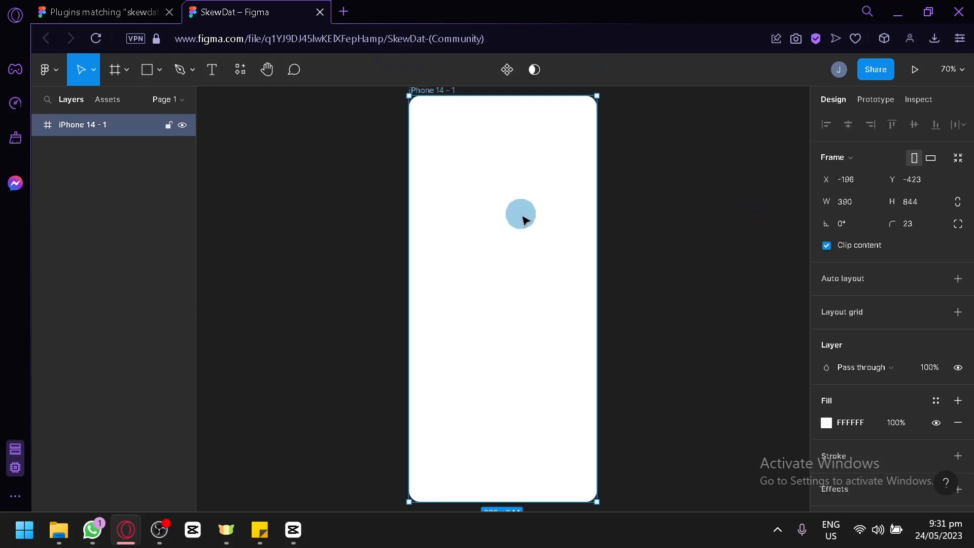
Step: Change the frame's fill to a linear gradient and set its first color stop to green 00FFB3
left_click(827, 424)
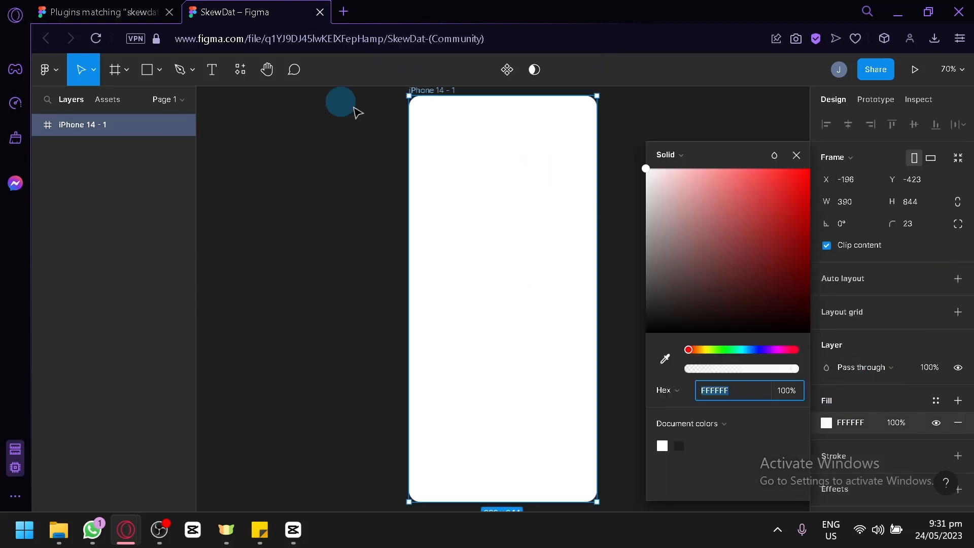
left_click(662, 156)
left_click(693, 170)
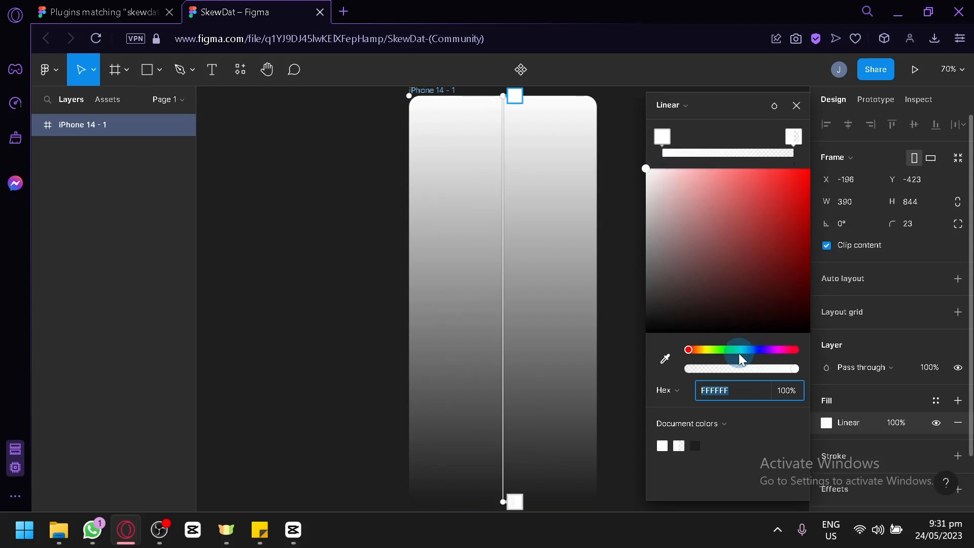
left_click_drag(738, 353, 735, 354)
left_click_drag(763, 206, 832, 170)
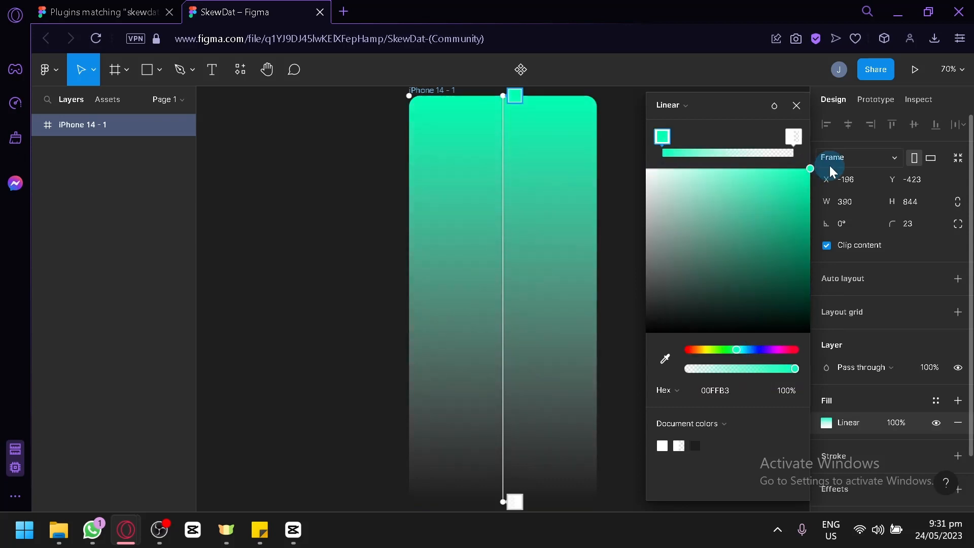
Step: Add a middle stop to the frame's gradient and set the end stop to 00FFB3 at 100% opacity
left_click(726, 155)
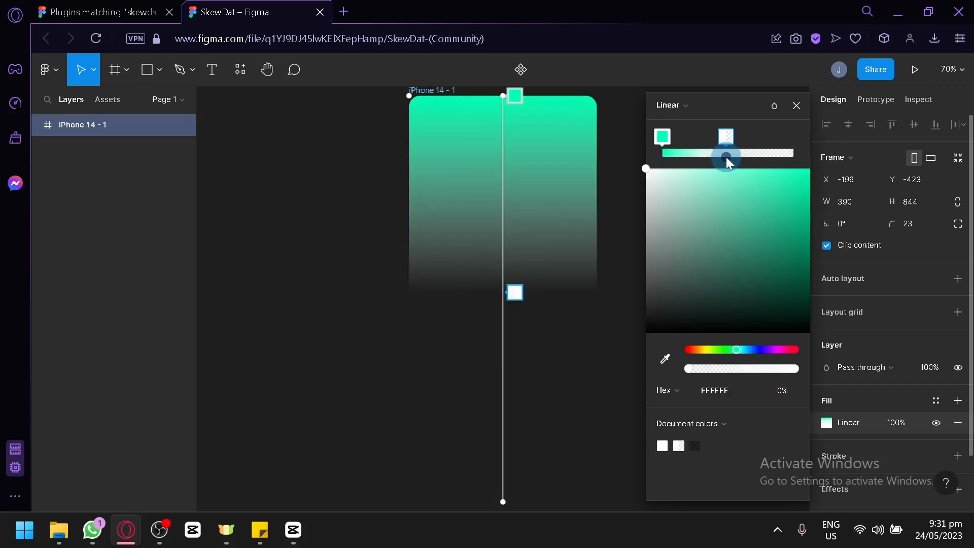
left_click_drag(726, 139, 794, 133)
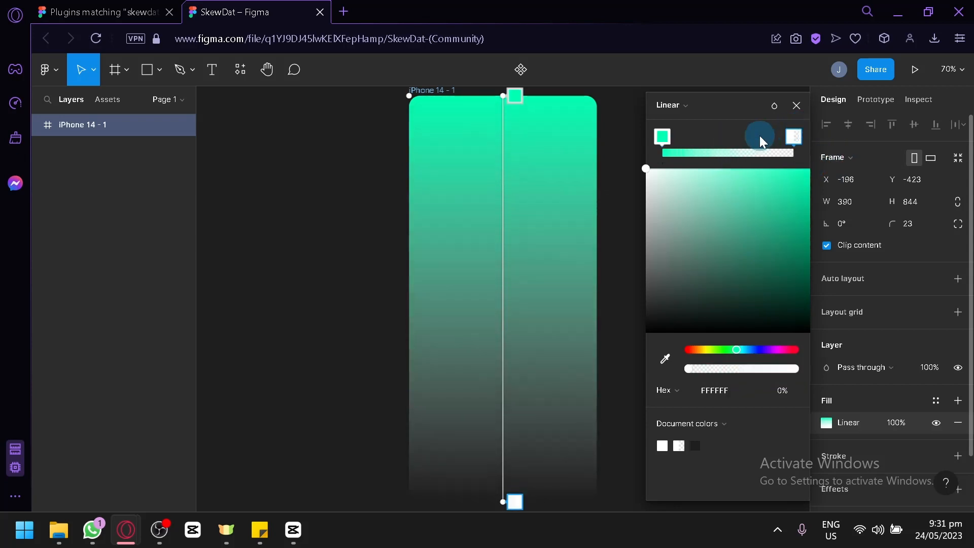
left_click(735, 152)
left_click(794, 136)
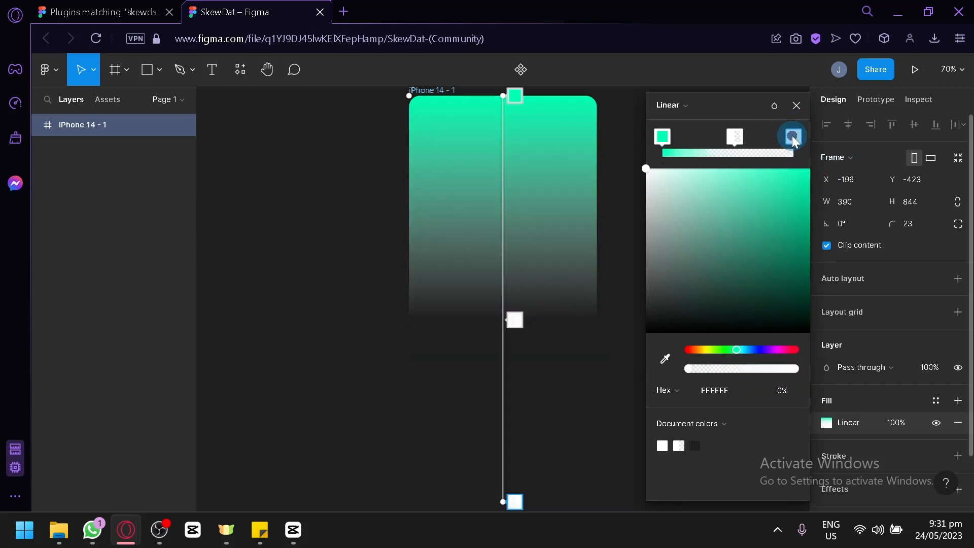
left_click(792, 181)
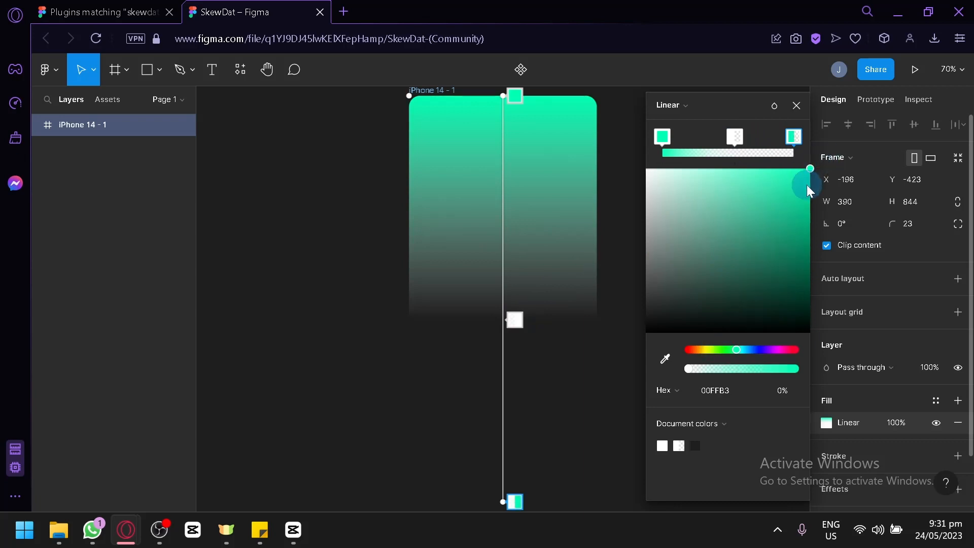
left_click_drag(745, 368, 823, 322)
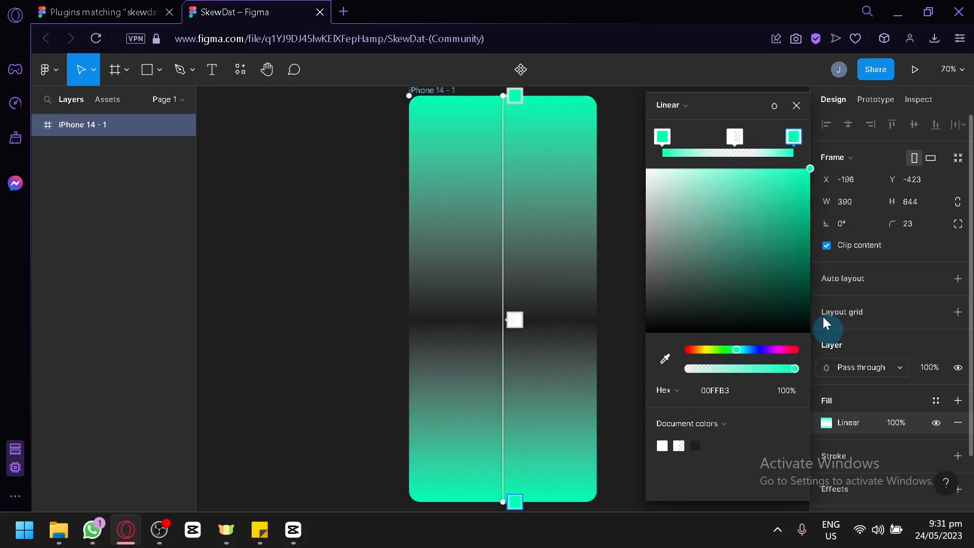
Step: Raise the white middle stop's opacity to about 67% and shift it slightly above the middle of the frame
left_click(732, 136)
left_click_drag(739, 191, 616, 159)
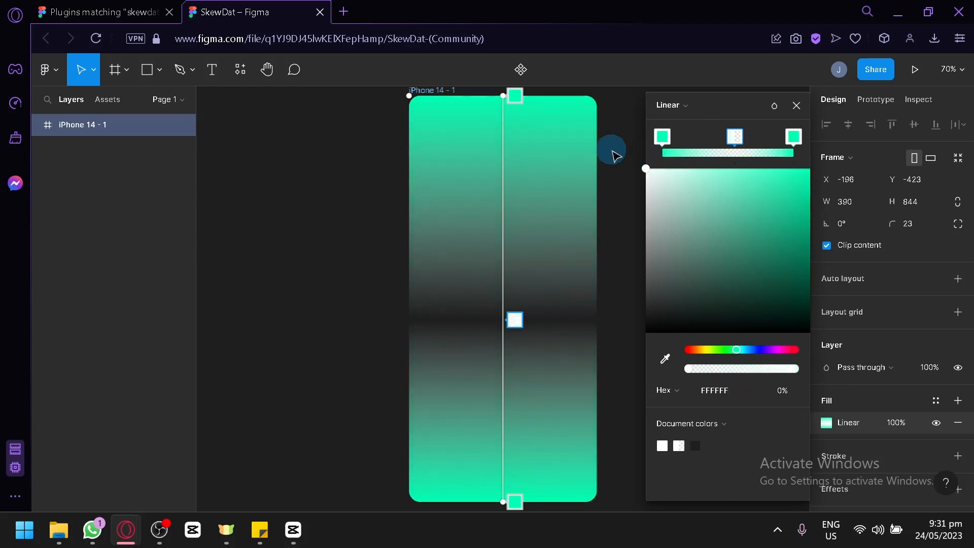
left_click_drag(723, 364, 745, 374)
left_click_drag(515, 320, 516, 288)
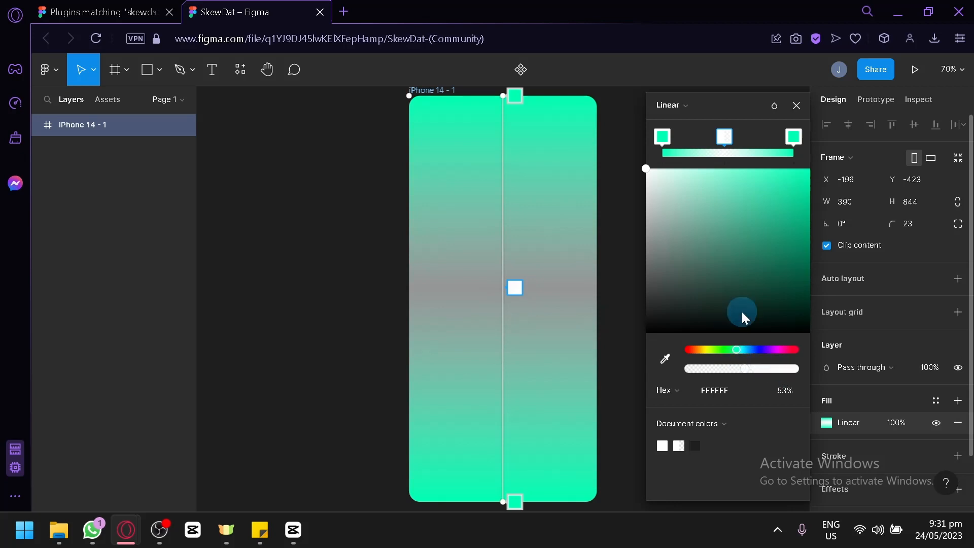
left_click_drag(760, 375, 763, 371)
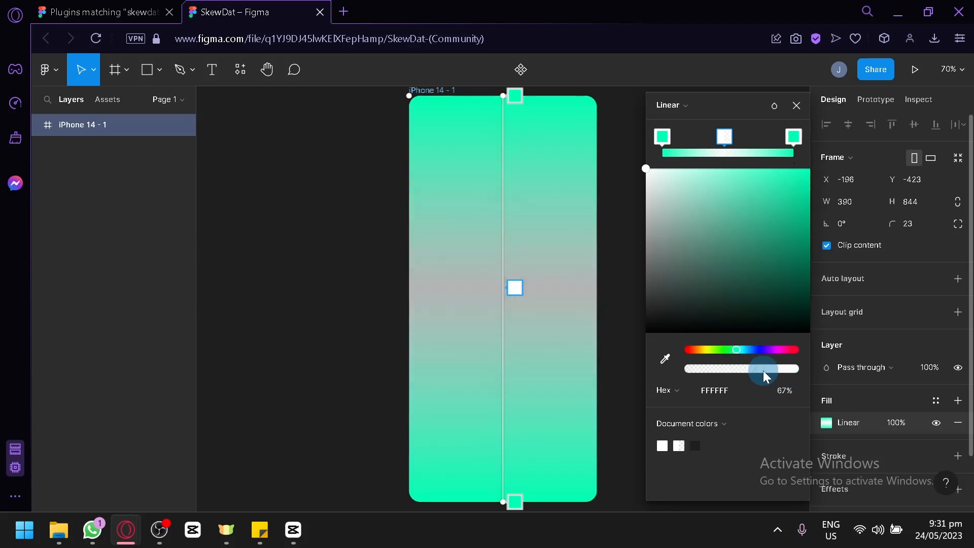
left_click(612, 263)
left_click(614, 266)
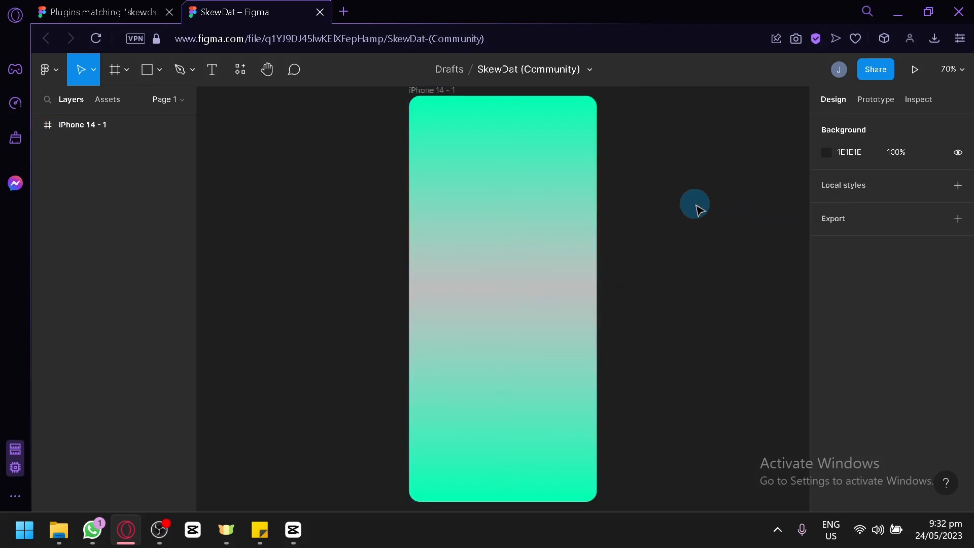
Step: Draw a 50 × 50 circle in the frame's upper-left corner and place it at about X 22, Y 29
left_click(153, 74)
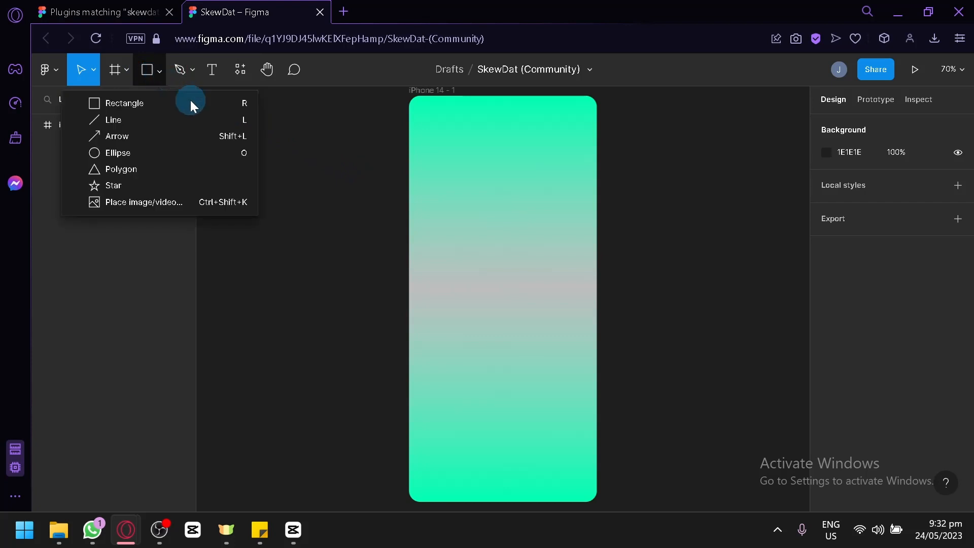
left_click(155, 151)
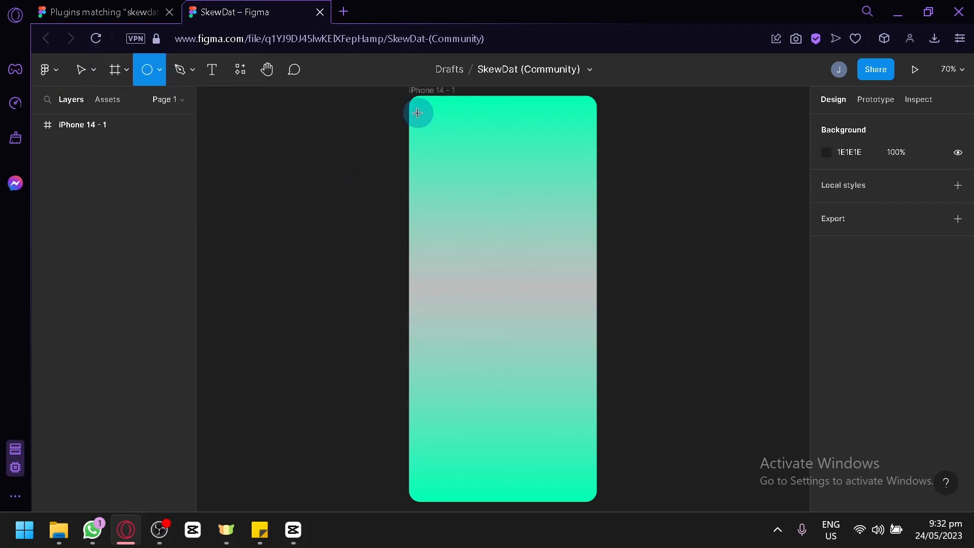
mouse_move(417, 112)
left_mouse_down()
mouse_move(450, 144)
mouse_move(443, 131)
left_mouse_up()
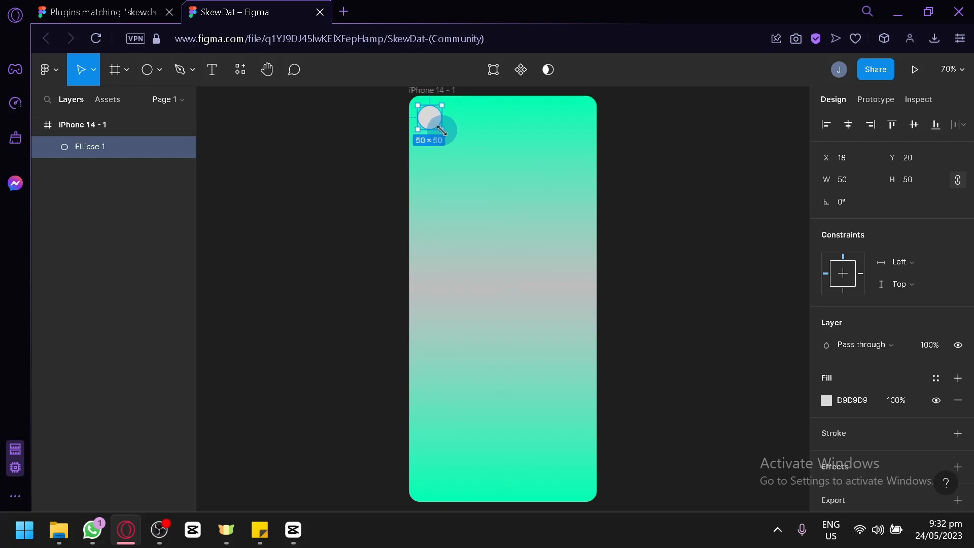
left_click(595, 154)
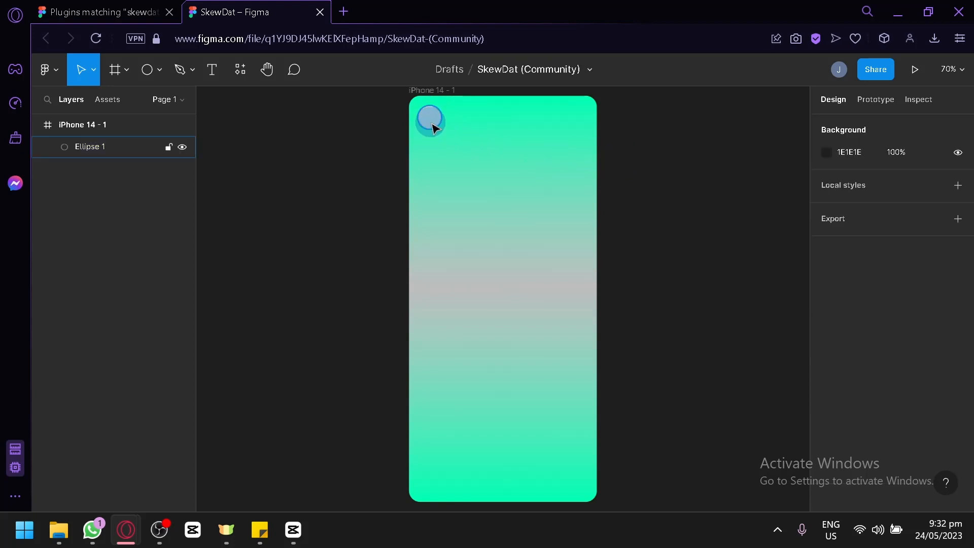
left_click(433, 125)
left_click_drag(434, 127, 436, 130)
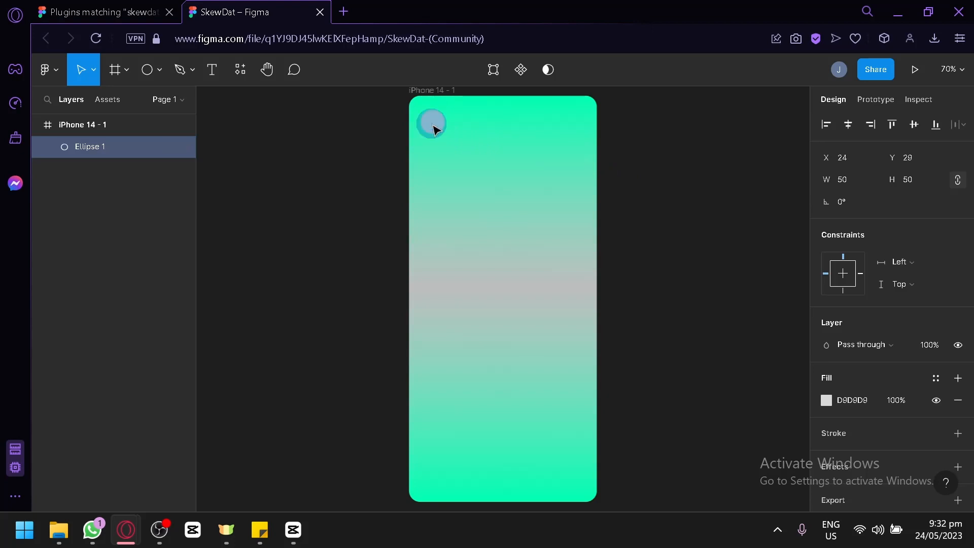
Step: Draw a rectangle about 374 × 90 across the top of the frame and place its layer beneath the circle
left_click(159, 69)
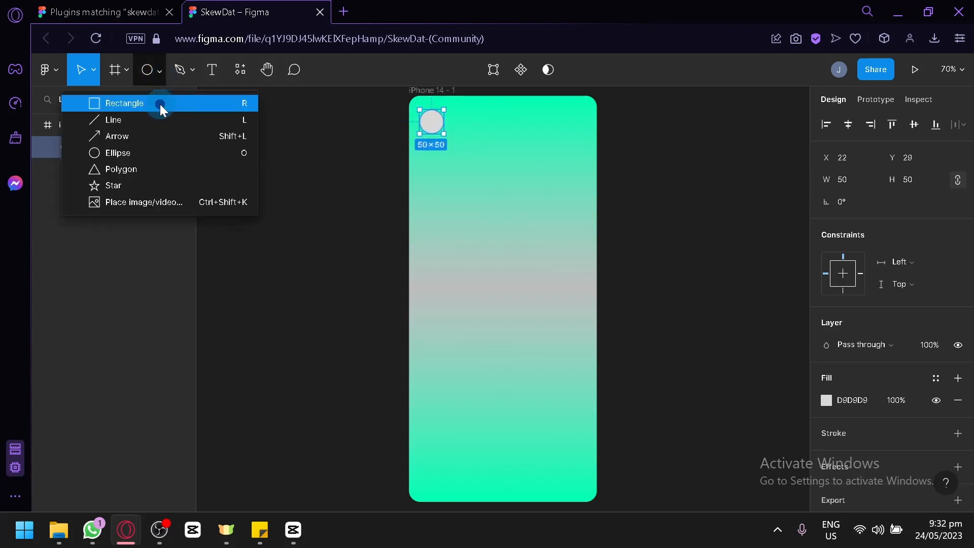
left_click(161, 103)
left_click_drag(410, 104, 590, 152)
left_click_drag(538, 131, 539, 130)
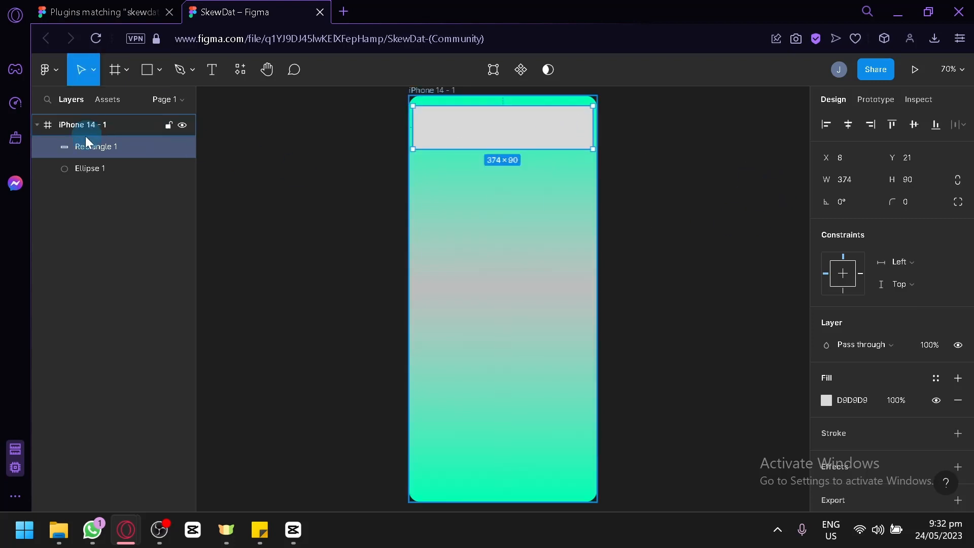
left_click_drag(84, 147, 93, 173)
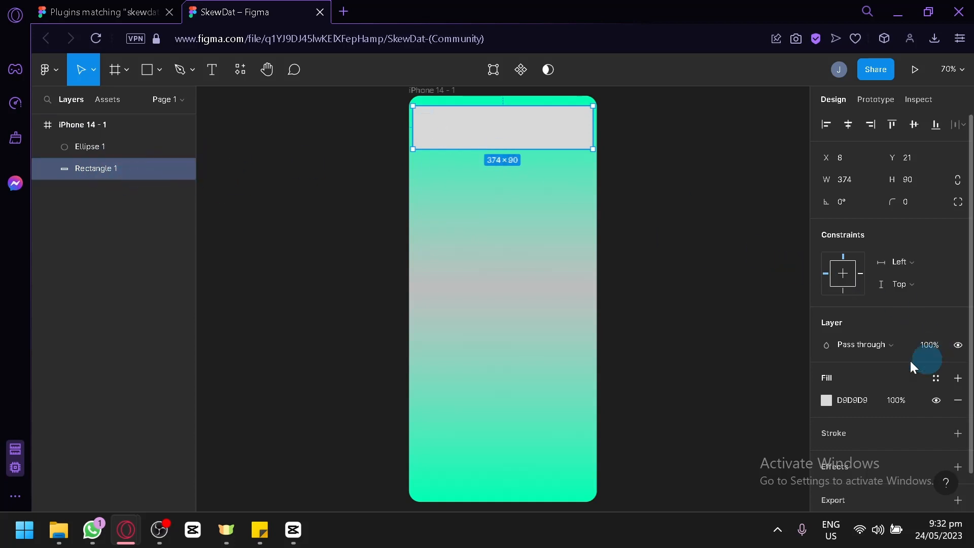
Step: Set the header rectangle's fill to white FFFFFF at about 66% opacity
left_click(826, 401)
left_click_drag(662, 186, 646, 163)
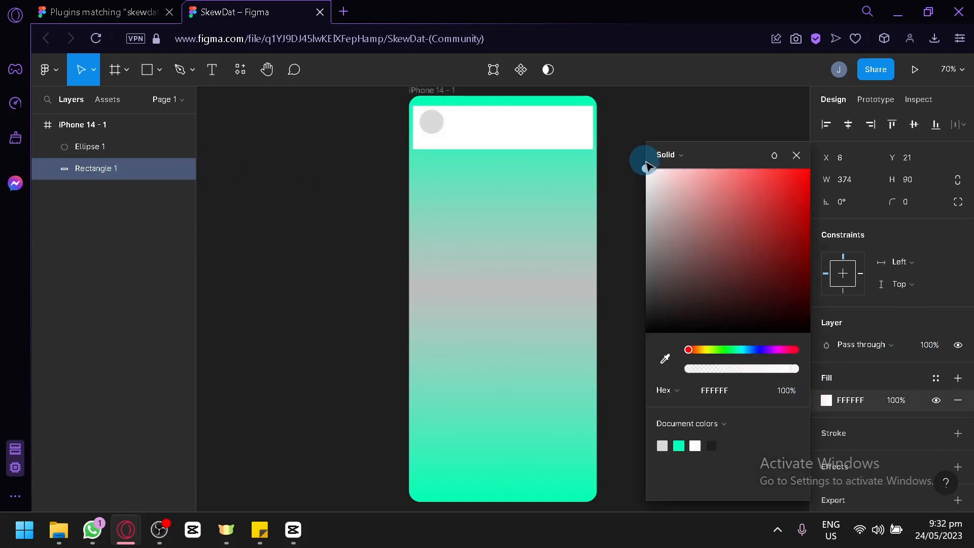
left_click(730, 369)
left_click_drag(731, 372, 751, 376)
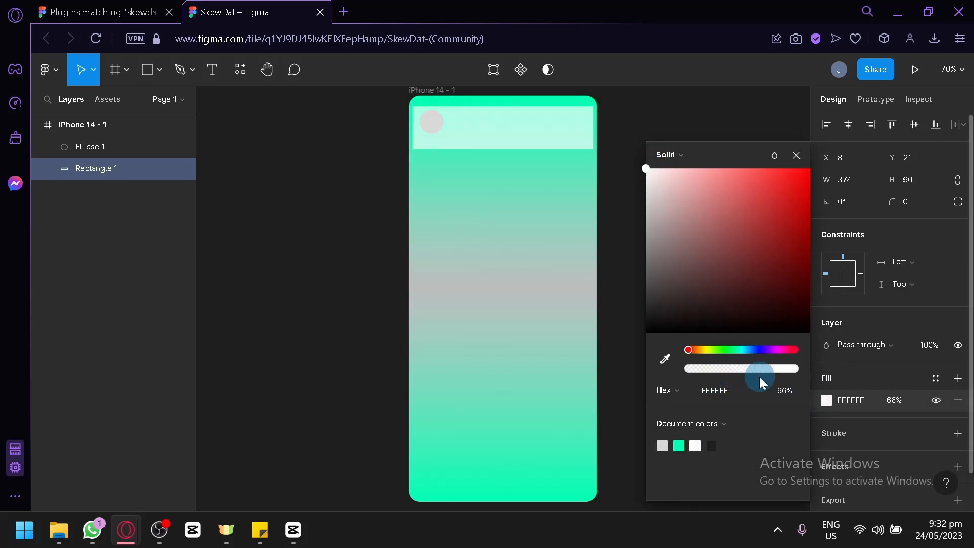
Step: Round the corners of the white header rectangle
left_click_drag(892, 202, 824, 248)
left_click(357, 230)
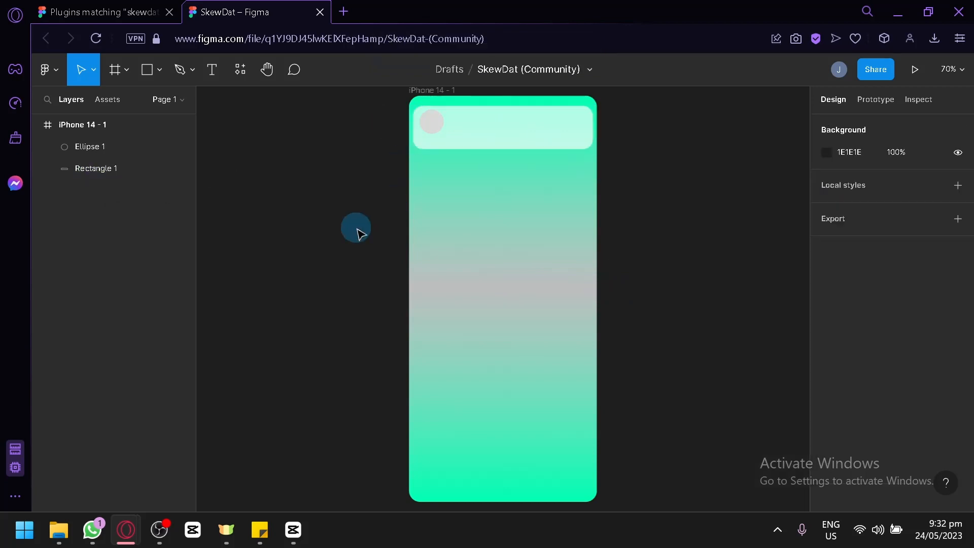
Step: Fill the circle with green 00D215 and centre it vertically within the header rectangle
left_click(430, 133)
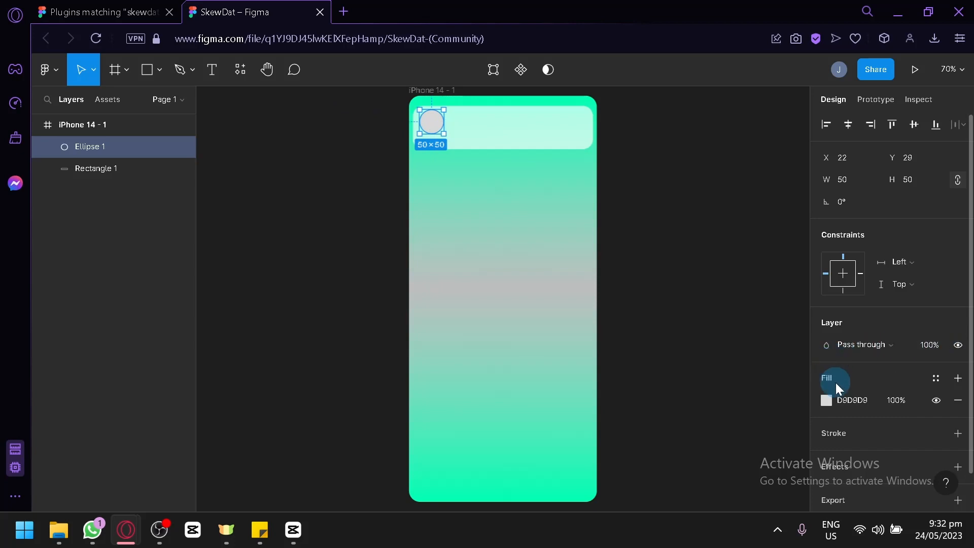
left_click(829, 406)
left_click_drag(736, 190, 765, 172)
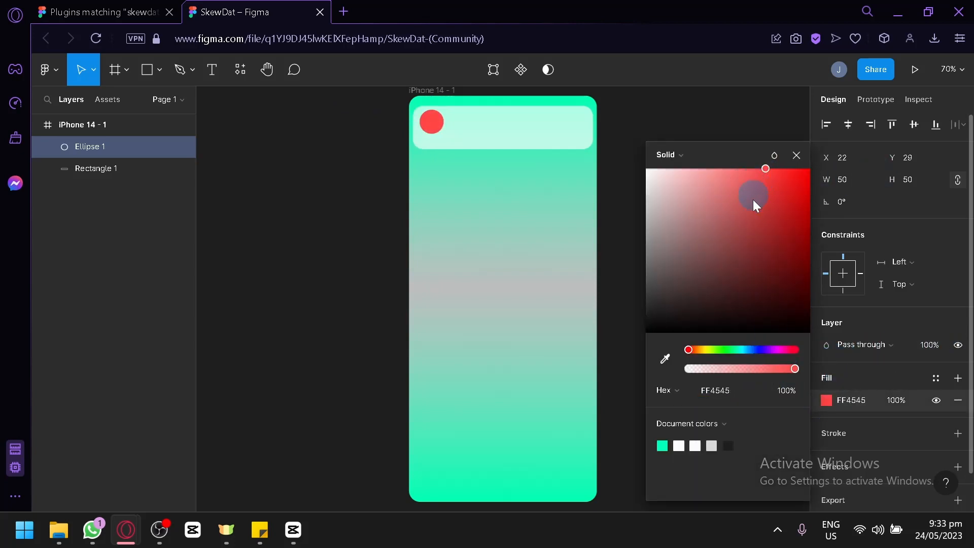
left_click_drag(730, 348, 726, 348)
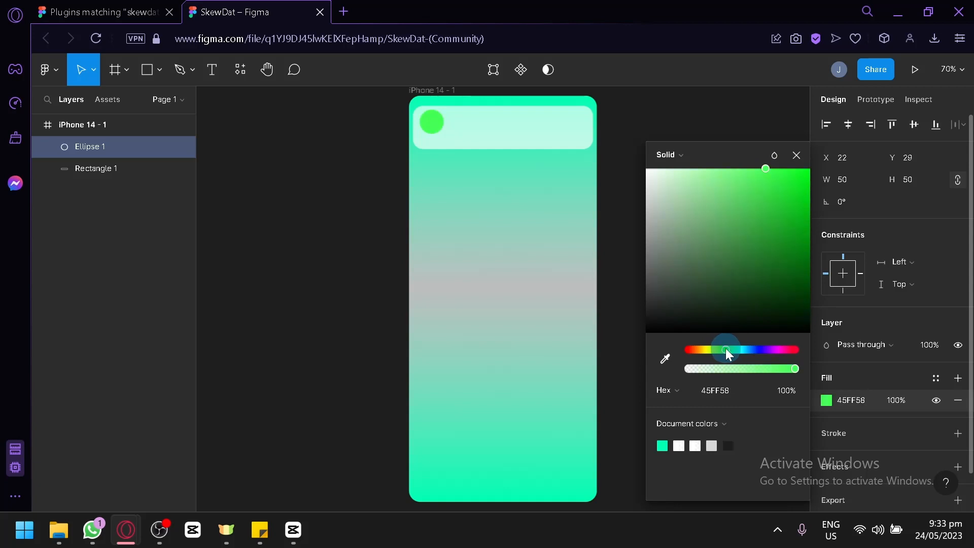
left_click_drag(759, 190, 820, 202)
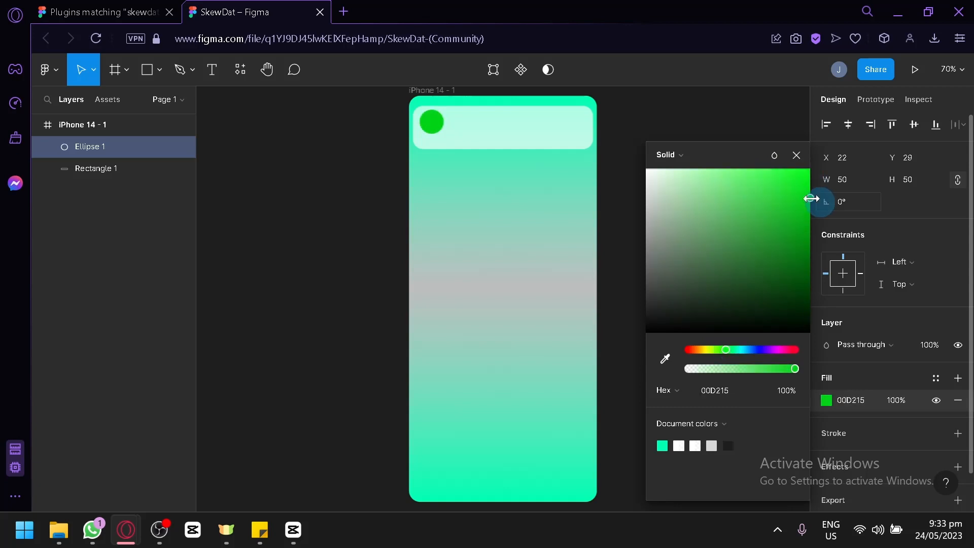
left_click(679, 113)
left_click_drag(435, 130, 432, 132)
left_click(675, 164)
Step: Add a text box about 258 × 53 beside the circle reading Profile, Username and Bio on separate lines, and delete the stray empty text layer
scroll(672, 172, "up", 2)
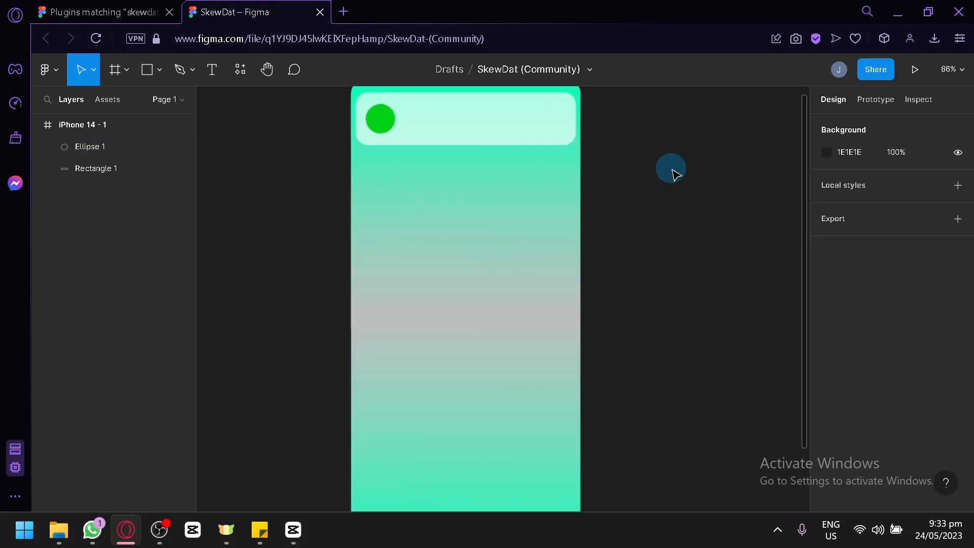
scroll(647, 172, "up", 1)
scroll(657, 205, "up", 3)
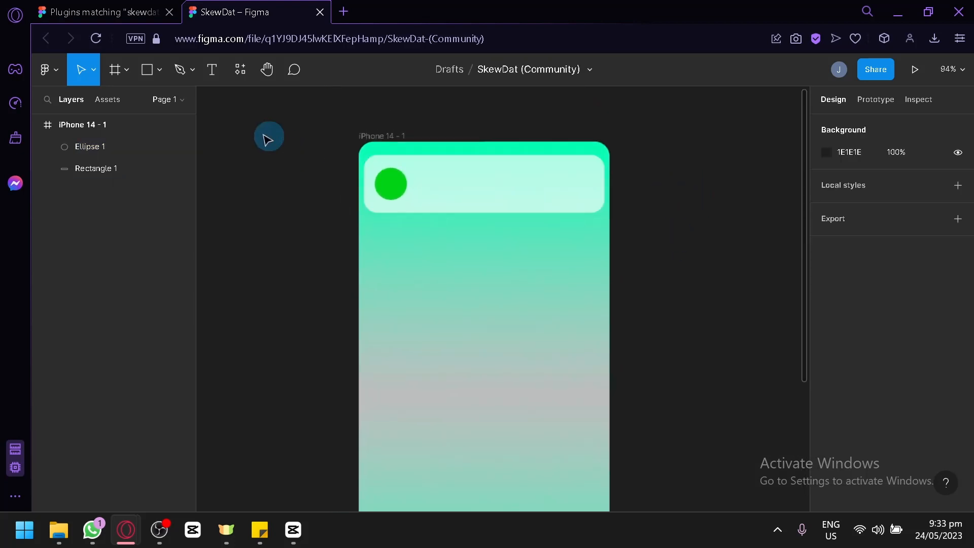
left_click(201, 74)
left_click_drag(424, 171, 580, 200)
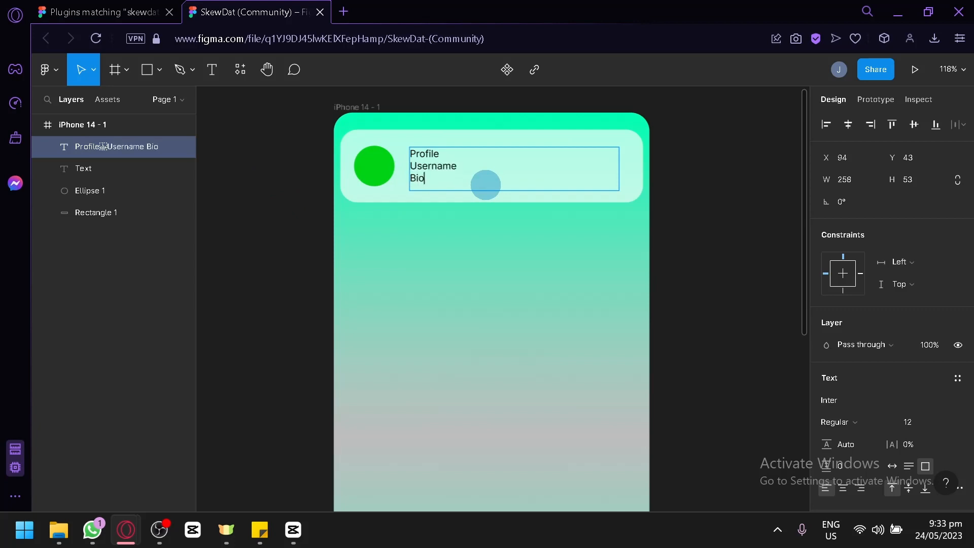
left_click(698, 210)
left_click(96, 168)
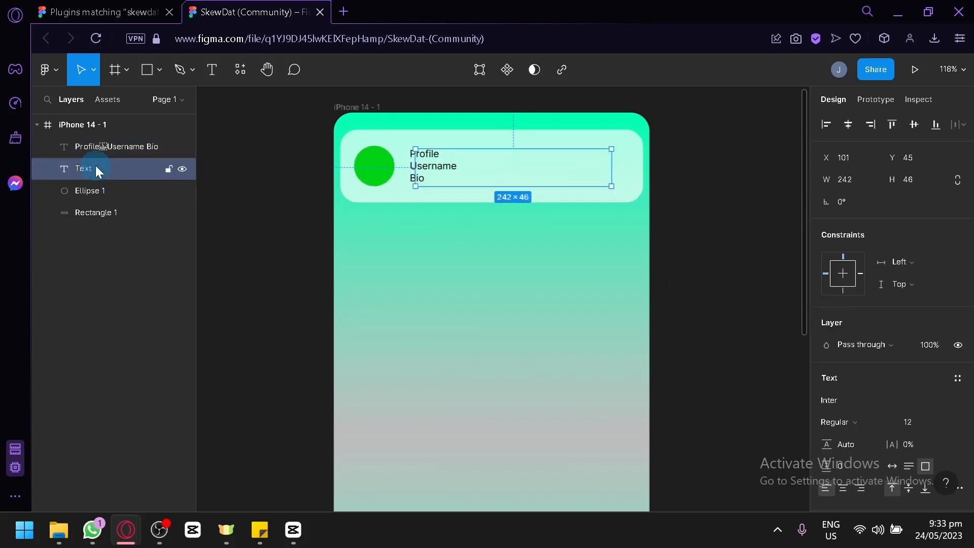
key("Delete")
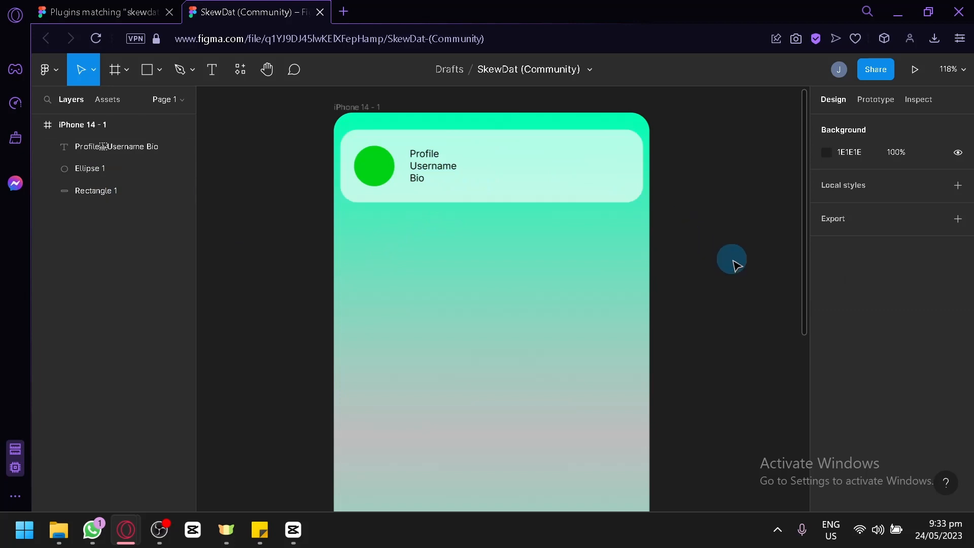
Step: Draw a rectangle about 128 × 242 below the header and place two copies of it in a row across the frame
scroll(731, 264, "down", 2)
scroll(726, 260, "down", 1)
left_click_drag(730, 292, 678, 259)
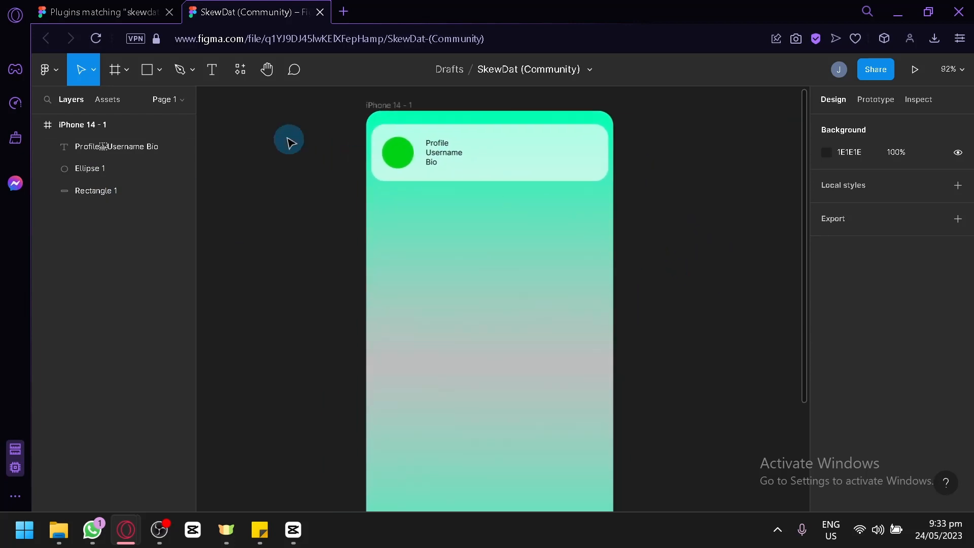
left_click(152, 67)
left_click(148, 102)
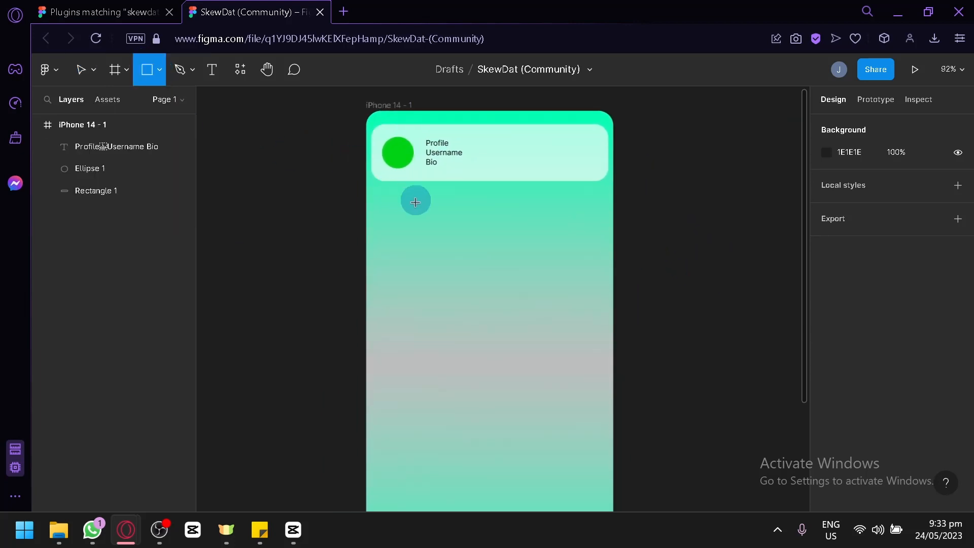
mouse_move(385, 208)
left_mouse_down()
mouse_move(446, 281)
mouse_move(465, 361)
left_mouse_up()
mouse_move(424, 320)
left_mouse_down()
mouse_move(497, 327)
mouse_move(413, 318)
mouse_move(603, 320)
left_mouse_up()
left_click(510, 306)
left_click_drag(512, 310, 506, 309)
left_click_drag(577, 313, 561, 315)
Step: Narrow the first rectangle to a width of about 101 and the middle one to about 93
left_click(453, 299)
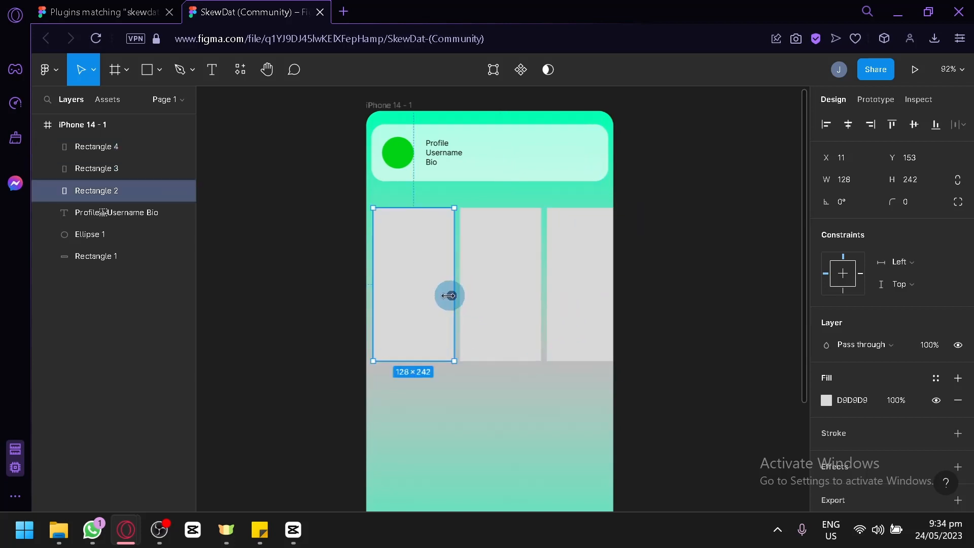
left_click_drag(453, 295, 436, 294)
left_click(512, 288)
left_click_drag(535, 287, 518, 285)
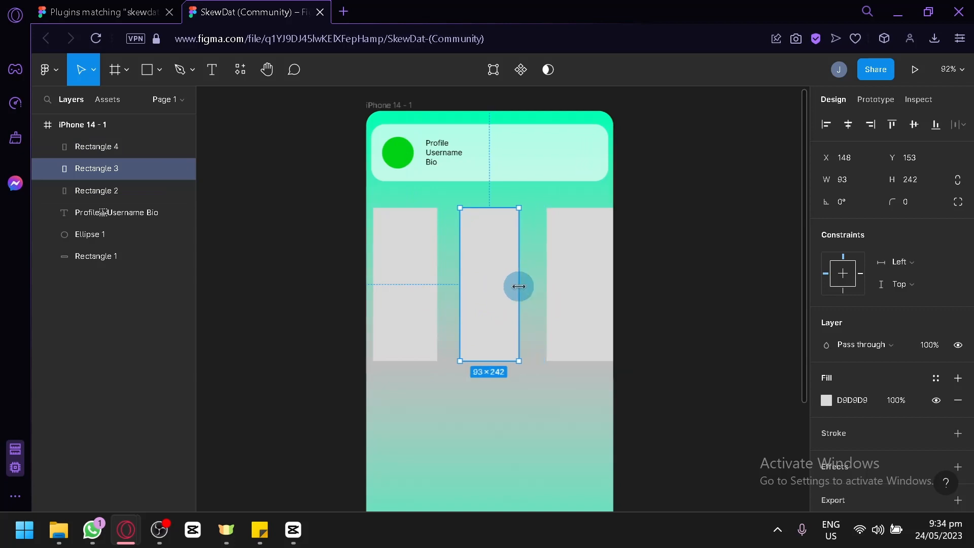
Step: Replace the middle and third rectangles with copies of the narrowed first rectangle, keeping all three in one row
left_click(575, 285)
left_click_drag(396, 300, 575, 305)
left_click(576, 287)
key("Delete")
key("ctrl+z")
left_click_drag(488, 300, 513, 306)
left_click(544, 411)
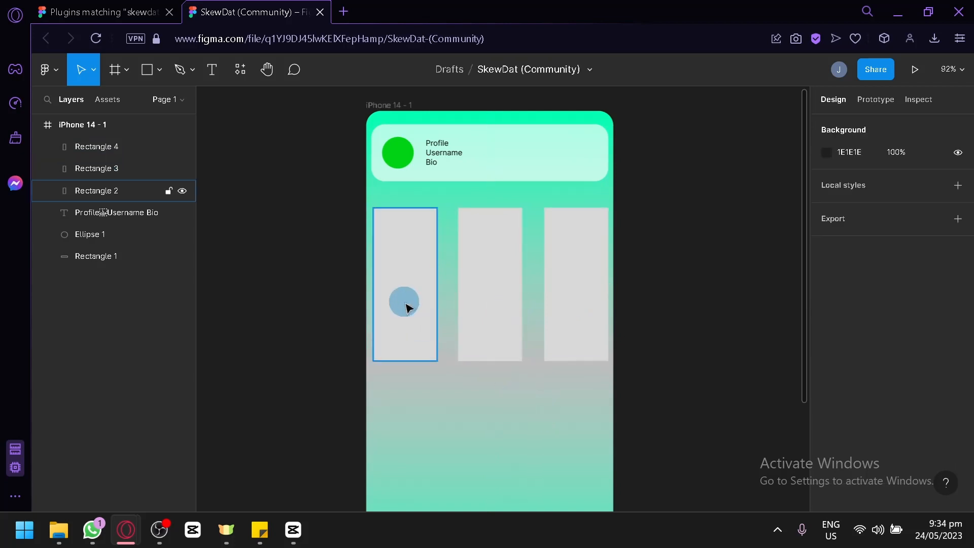
Step: Reposition the outer rectangles so the three are evenly spaced with gaps of about 19
left_click_drag(406, 305, 416, 305)
left_click(554, 287)
left_click_drag(550, 289, 550, 293)
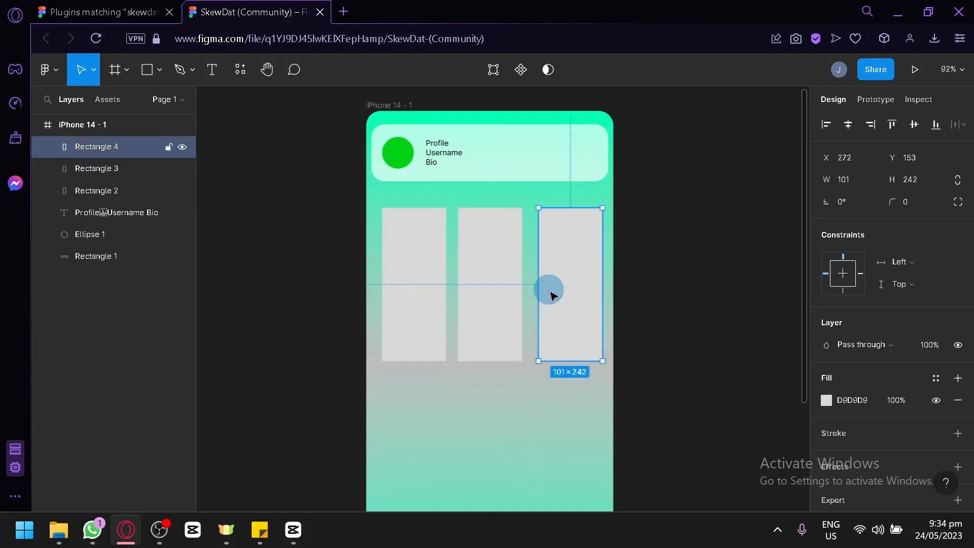
left_click(535, 399)
scroll(548, 386, "down", 2)
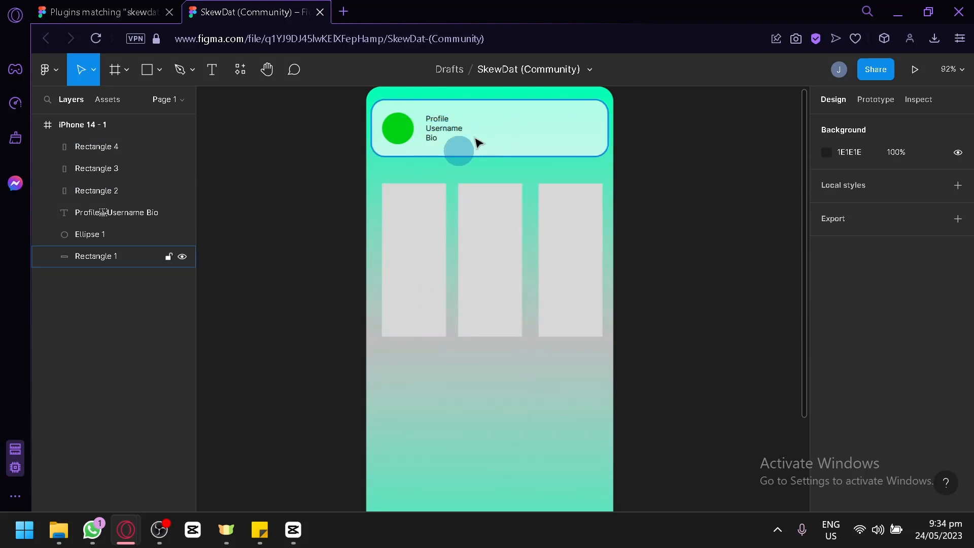
left_click(565, 262)
left_click_drag(556, 267, 551, 269)
Step: Select the three card rectangles together and group them
left_click(500, 274, "shift")
left_click(445, 262, "shift")
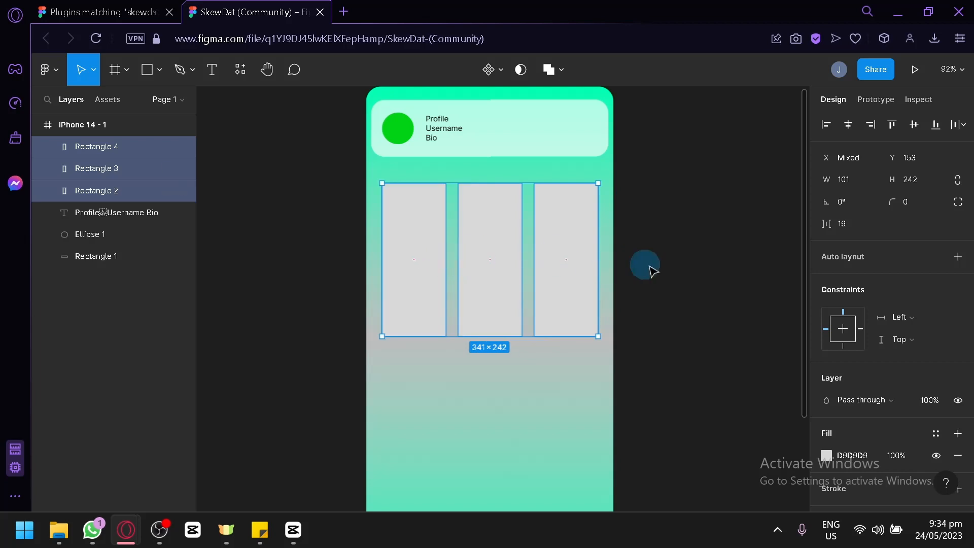
right_click(555, 251)
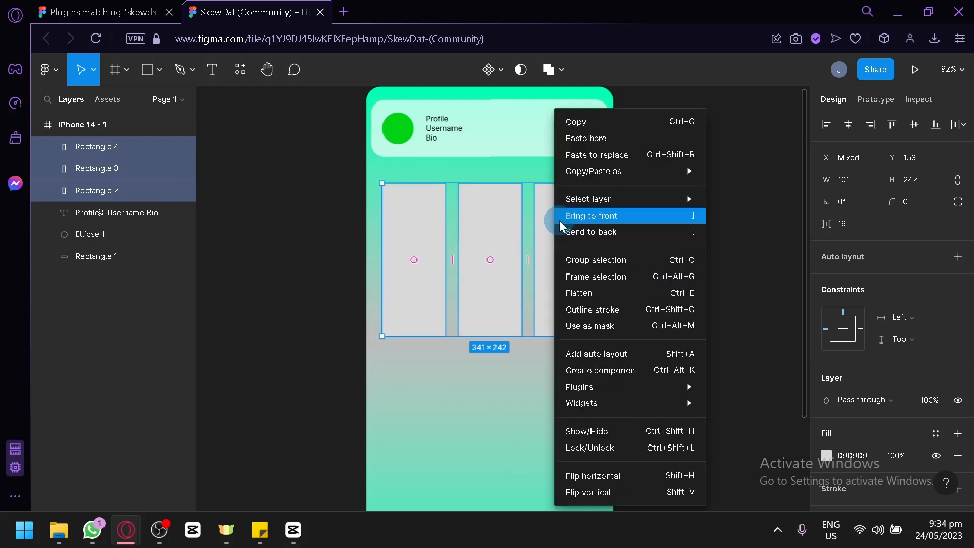
left_click(618, 261)
Step: Set the card group's corner radius to 16 and move the group up to about Y 125
mouse_move(894, 225)
left_mouse_down()
mouse_move(648, 263)
mouse_move(777, 264)
mouse_move(746, 263)
mouse_move(878, 222)
left_mouse_up()
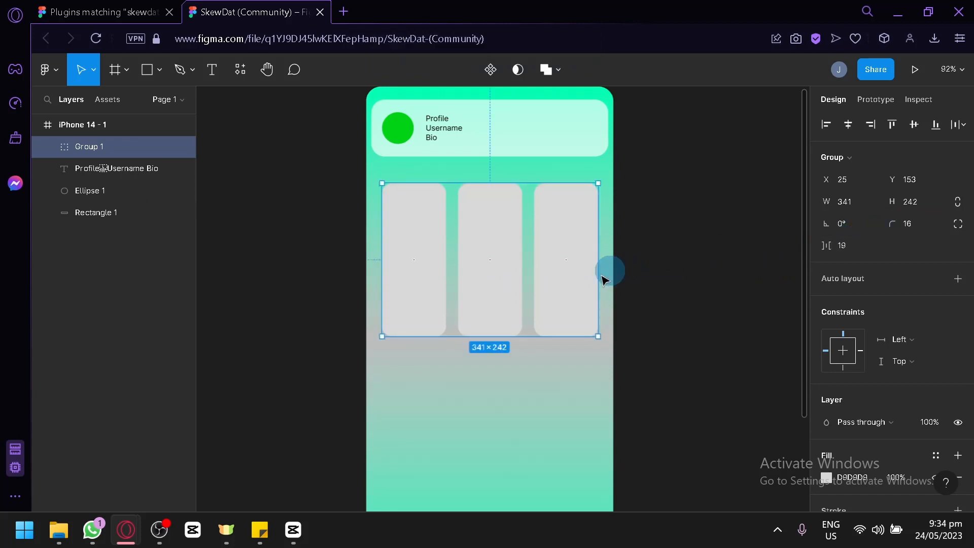
left_click_drag(548, 283, 553, 274)
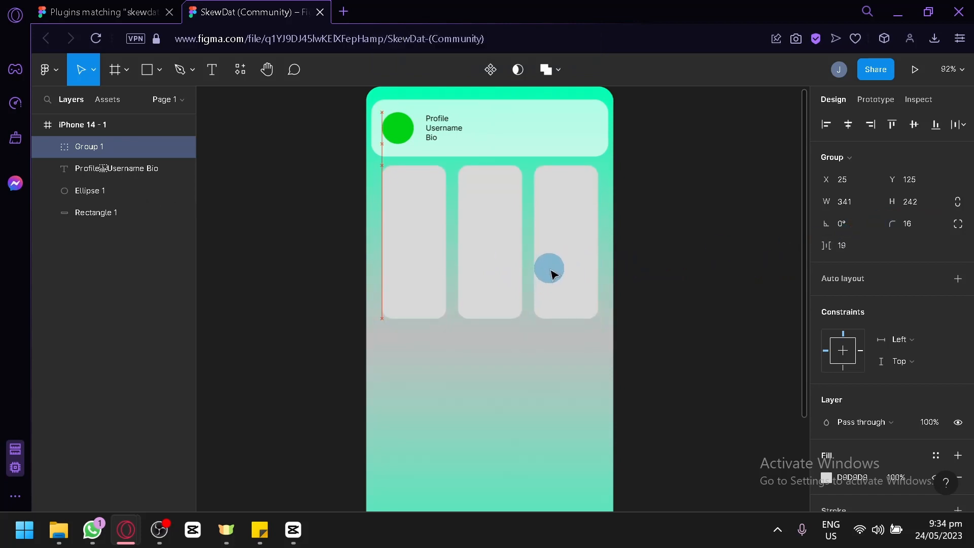
left_click(690, 283)
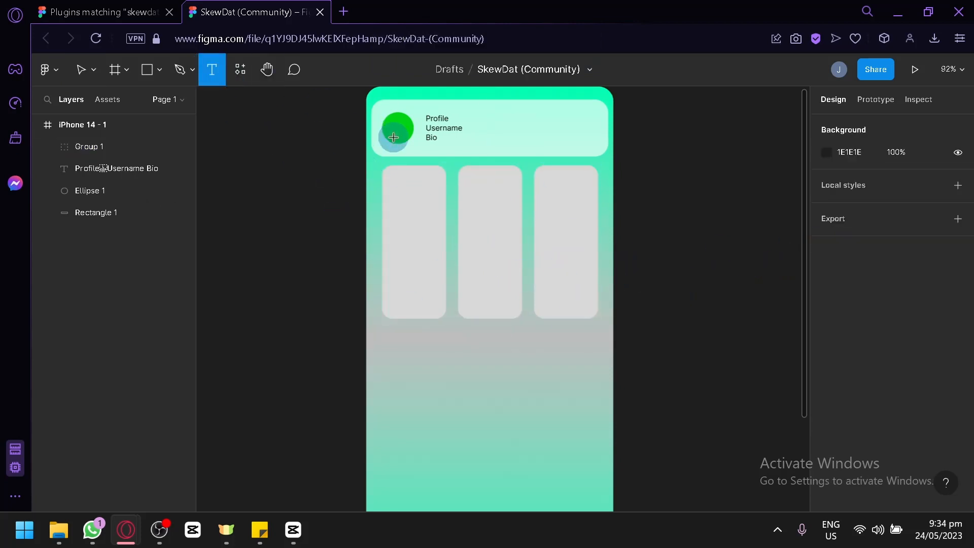
Step: Add the text Story 1 at the top of the first card and copy it to the tops of the other two cards
left_click(394, 174)
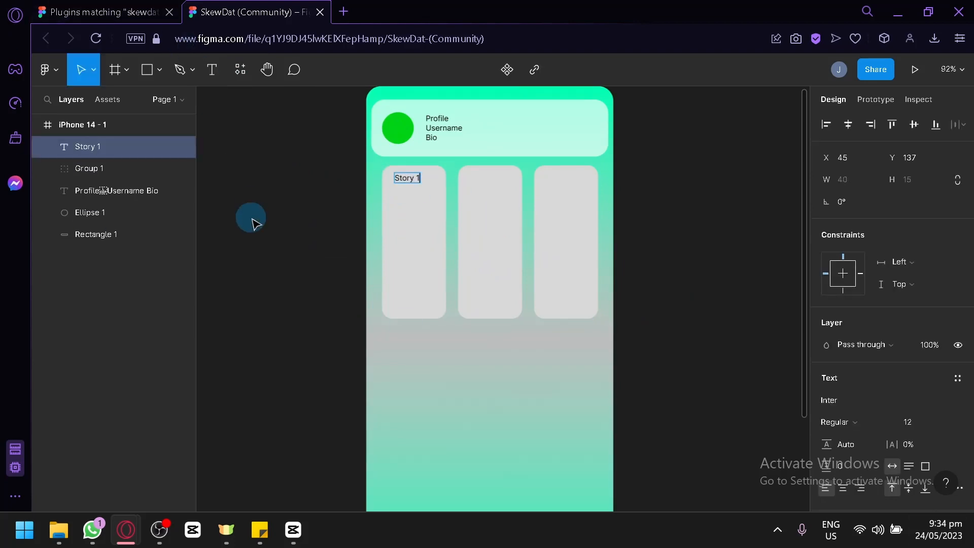
key("Escape")
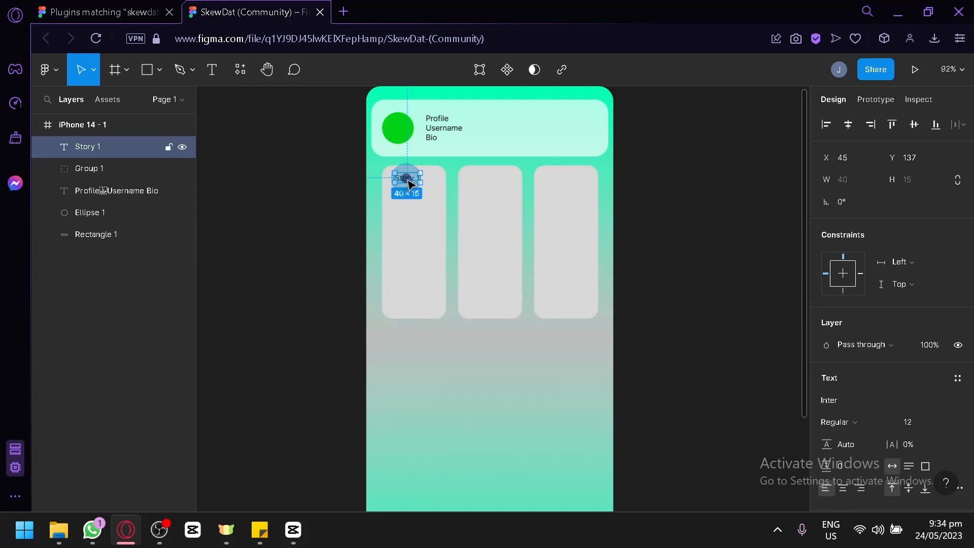
left_click_drag(414, 181, 569, 182)
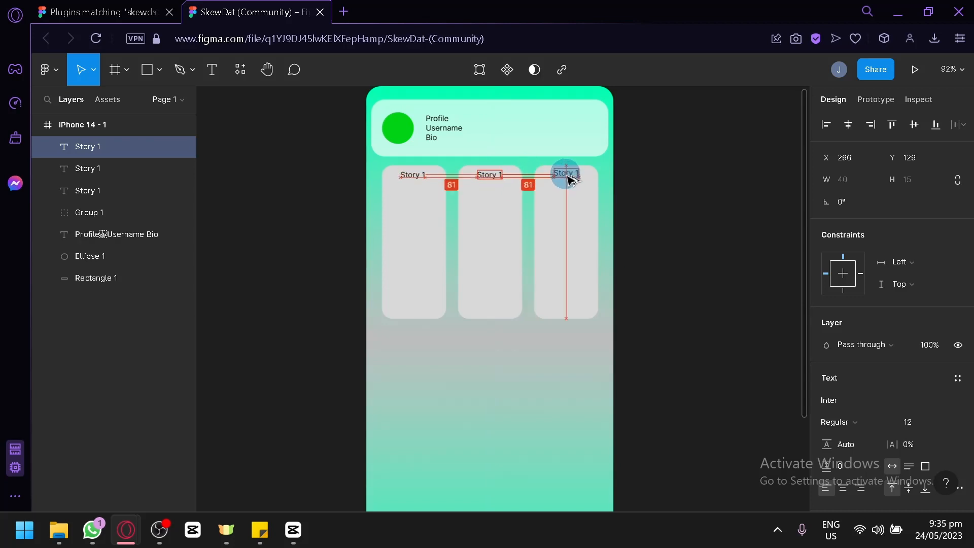
left_click_drag(569, 179, 569, 178)
left_click(656, 222)
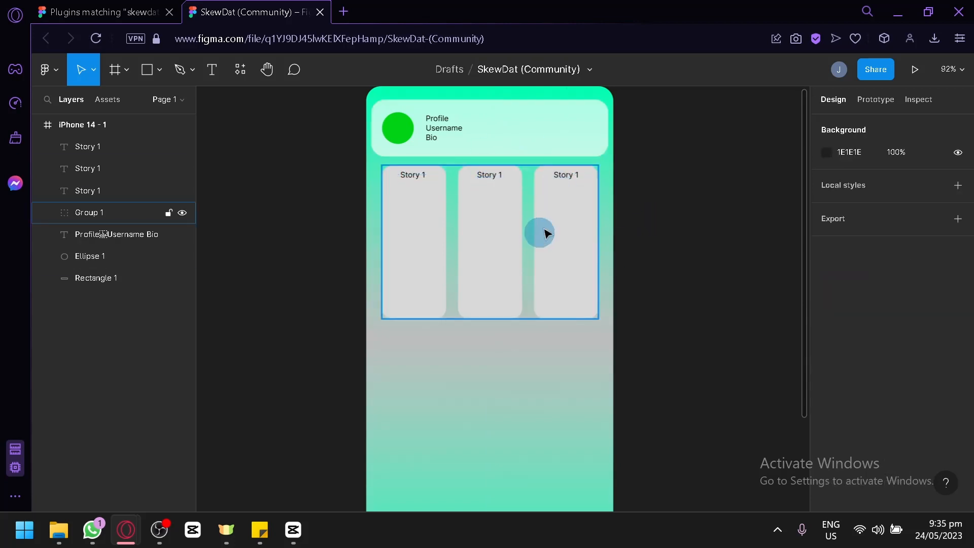
Step: Draw a rectangle about 334 × 399 below the story cards and round its corners to 11
scroll(657, 313, "down", 1)
scroll(657, 314, "down", 4)
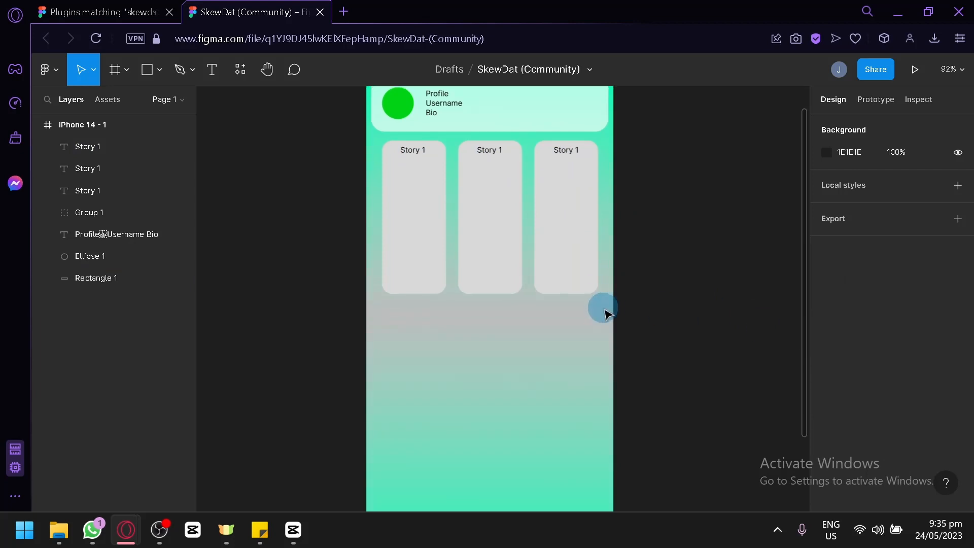
left_click(160, 76)
left_click(157, 105)
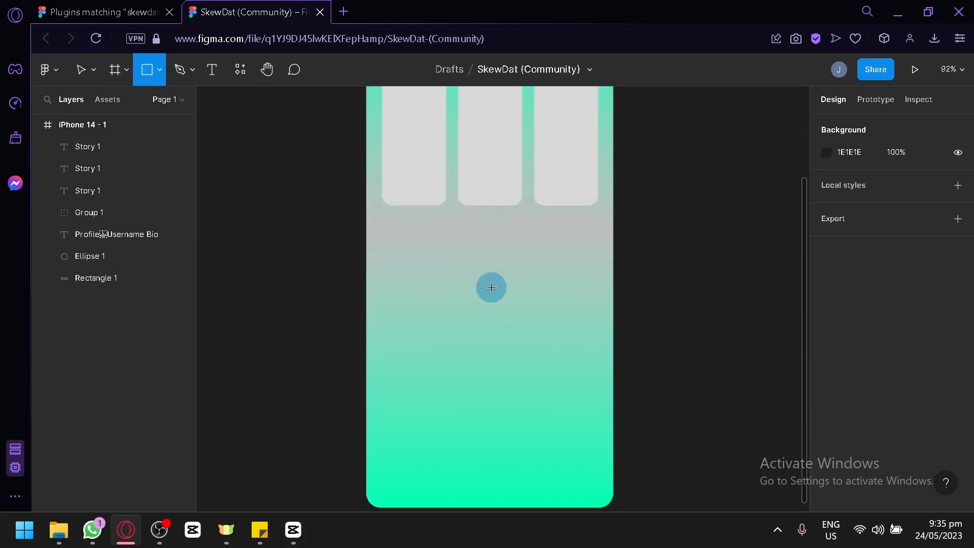
left_click_drag(389, 226, 598, 477)
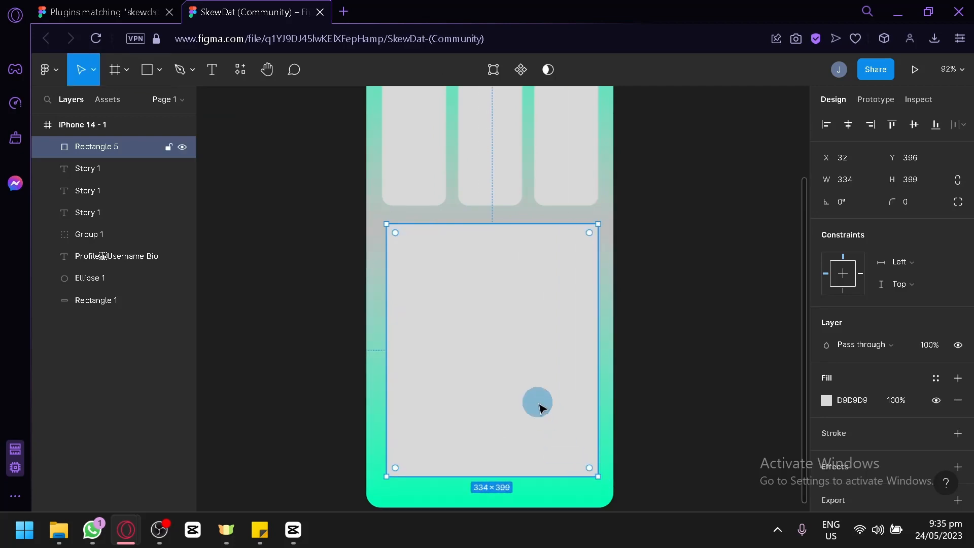
left_click_drag(893, 202, 676, 292)
Step: Set the large lower rectangle's fill to dark green 016E4D
left_click(826, 401)
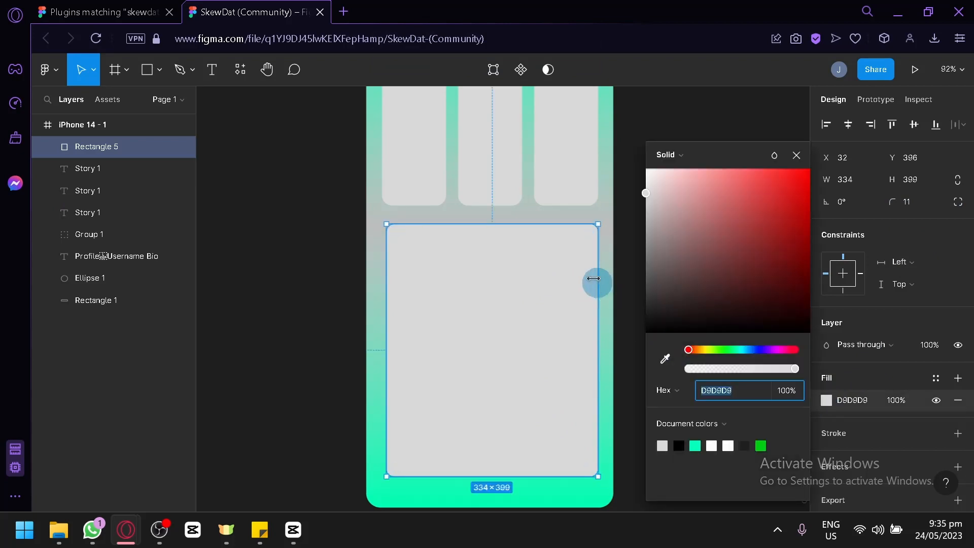
left_click(737, 349)
left_click_drag(754, 229, 808, 262)
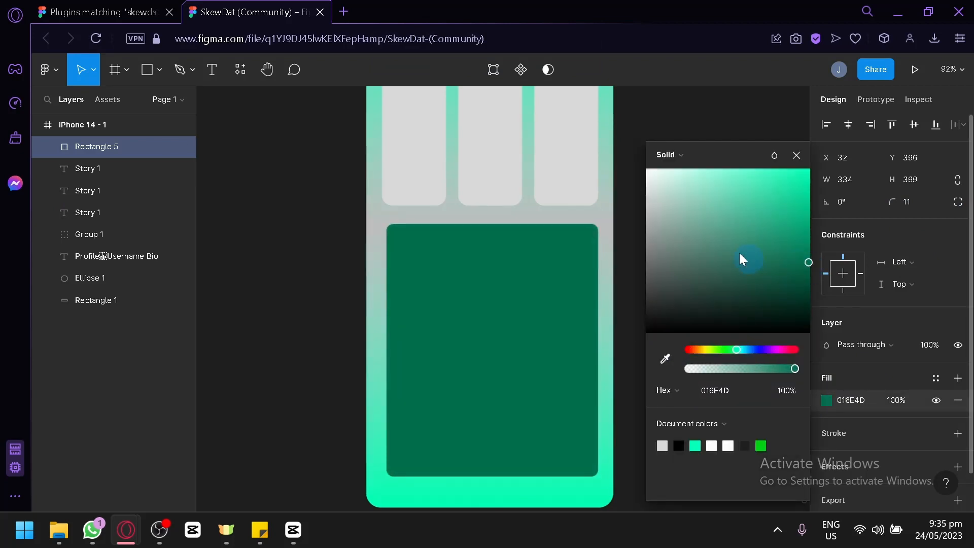
Step: Change the lower rectangle's fill to a linear gradient with a transparent stop near the middle and the end stop at 100% opacity
left_click(678, 160)
left_click(696, 178)
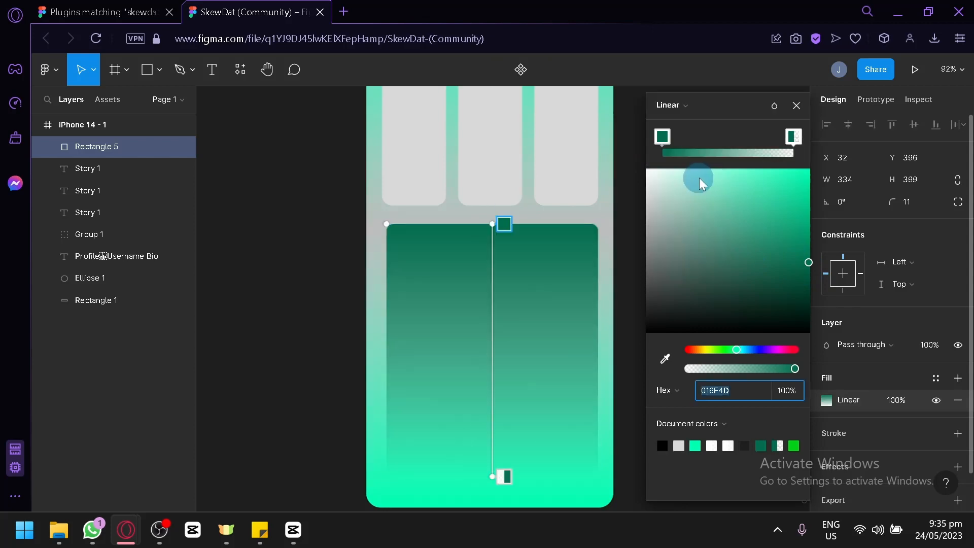
left_click(735, 150)
left_click_drag(770, 151, 796, 158)
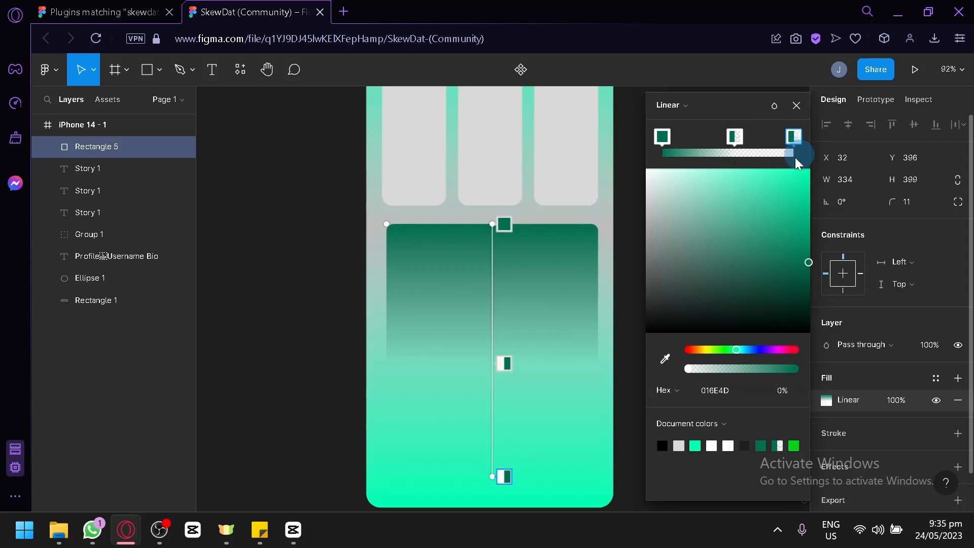
left_click_drag(761, 373, 808, 362)
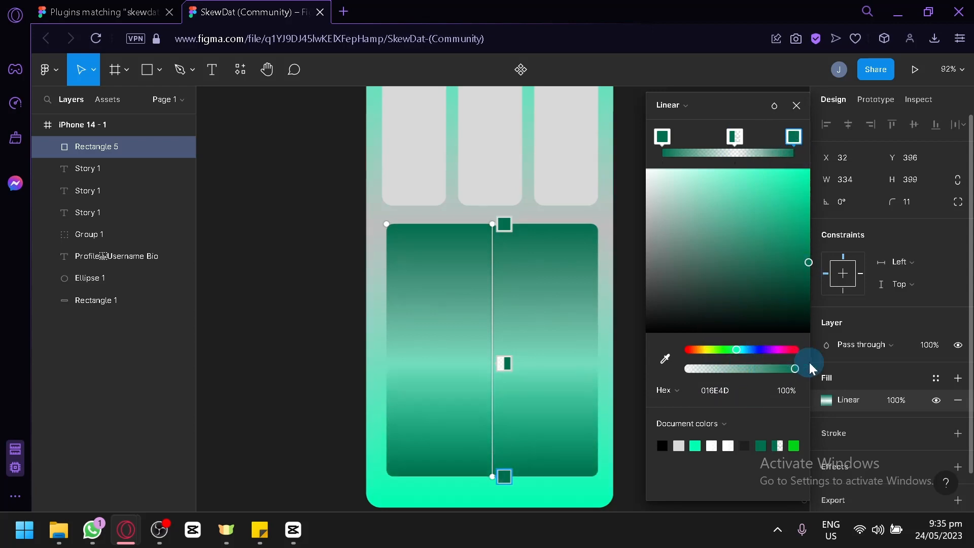
left_click(628, 230)
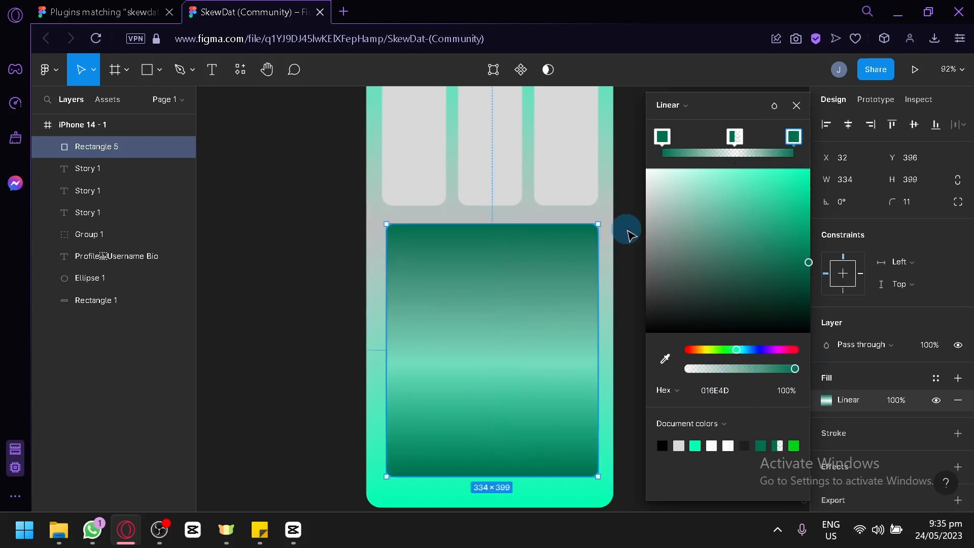
Step: Close the fill settings and look over the profile screen from the content block up to the header
left_click(797, 105)
left_click(704, 261)
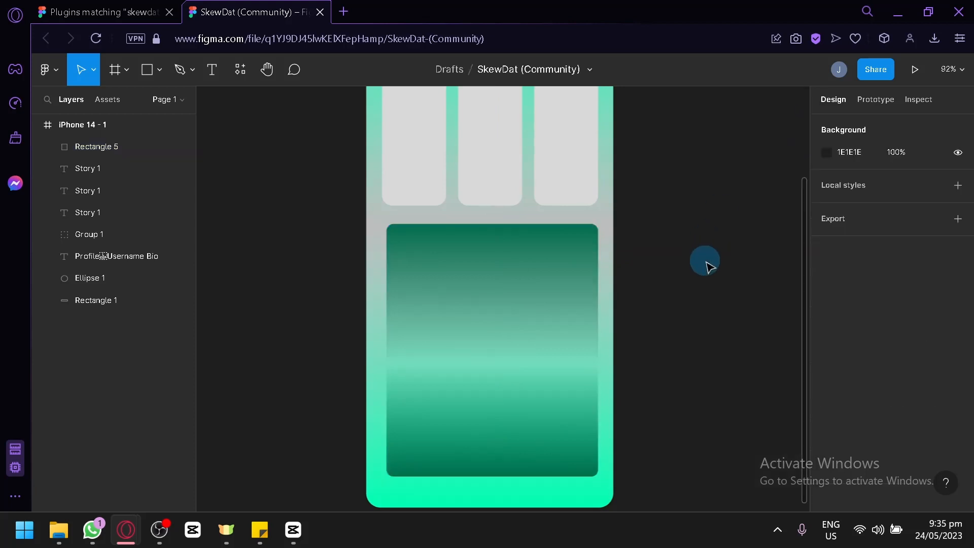
scroll(707, 263, "up", 5)
scroll(439, 211, "up", 1)
scroll(434, 276, "down", 7)
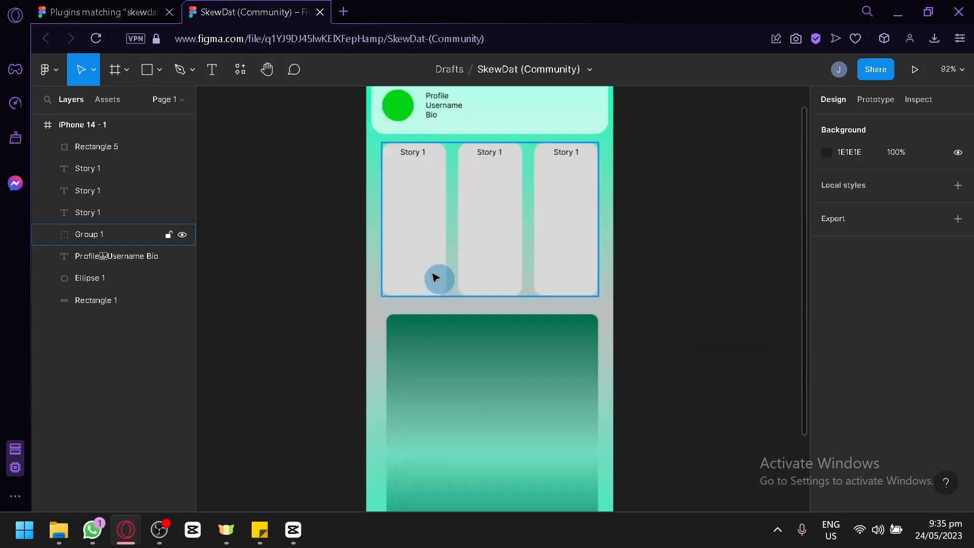
scroll(590, 274, "up", 8)
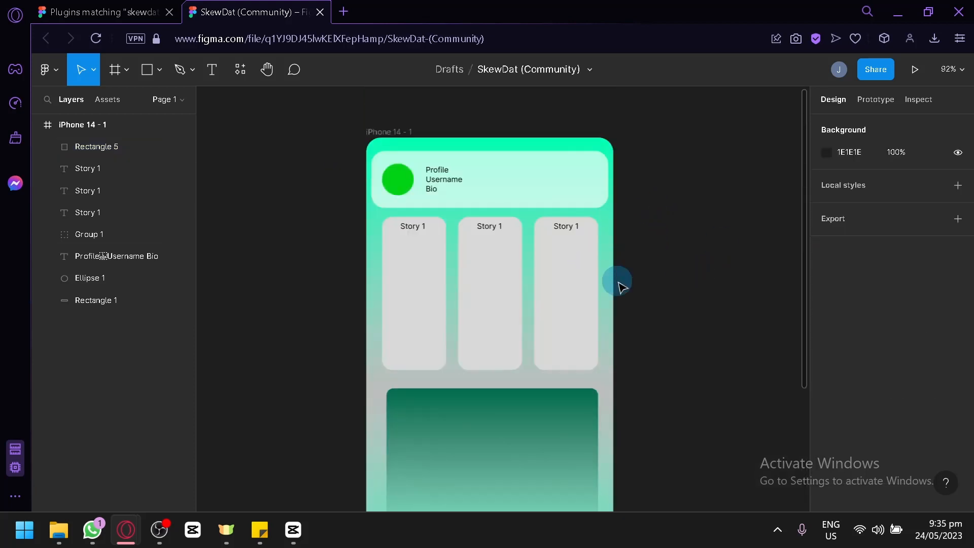
scroll(619, 285, "down", 1)
scroll(619, 285, "down", 4)
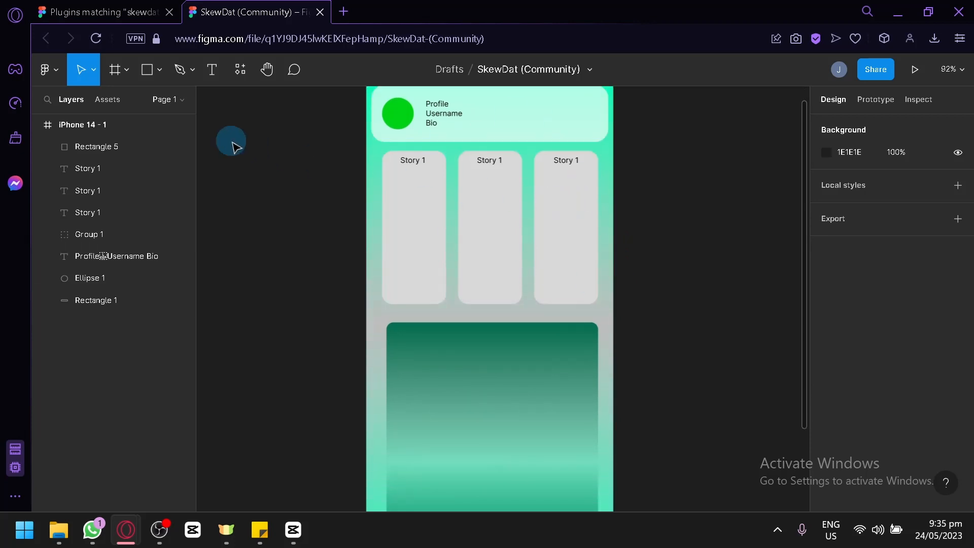
Step: Select the whole iPhone 14 - 1 frame and run the SkewDat plugin on it
left_click(96, 125)
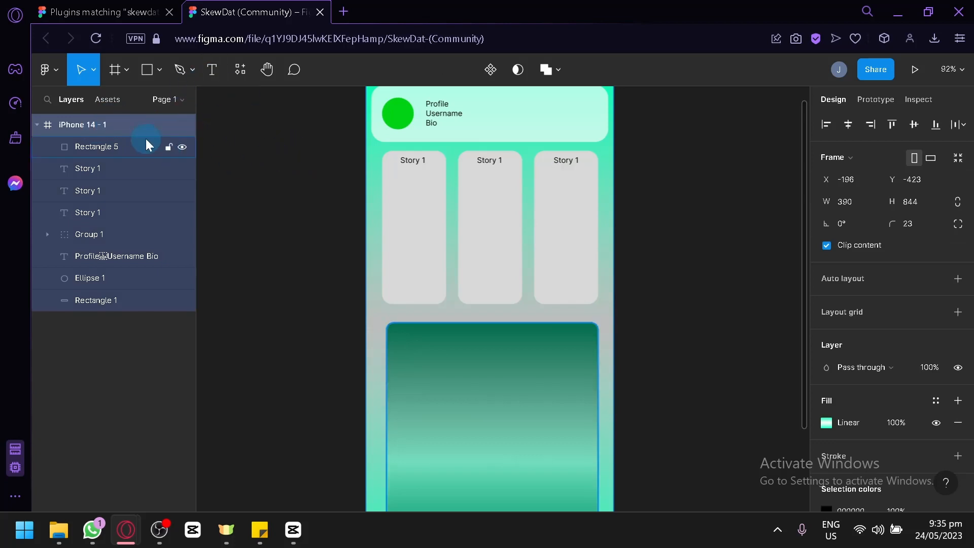
right_click(135, 126)
mouse_move(135, 127)
mouse_move(233, 392)
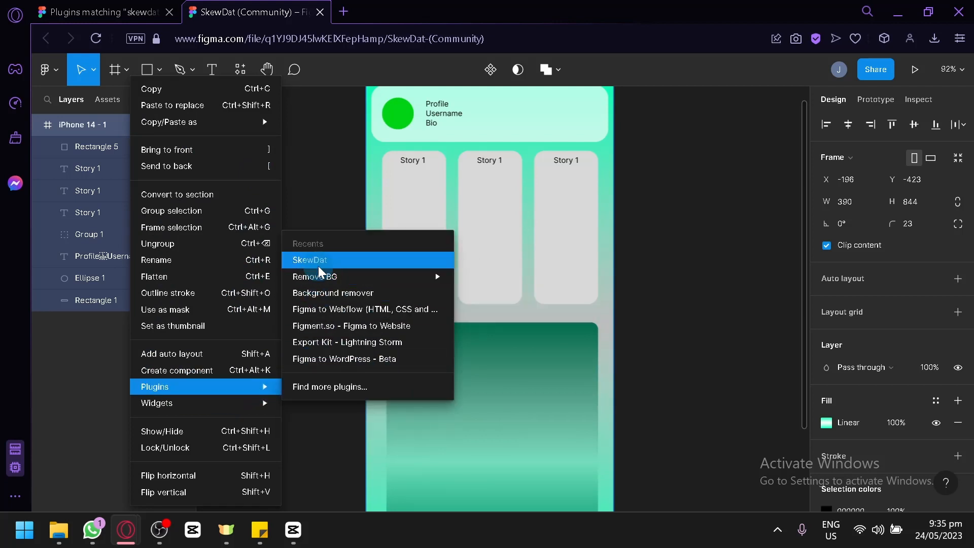
left_click(318, 261)
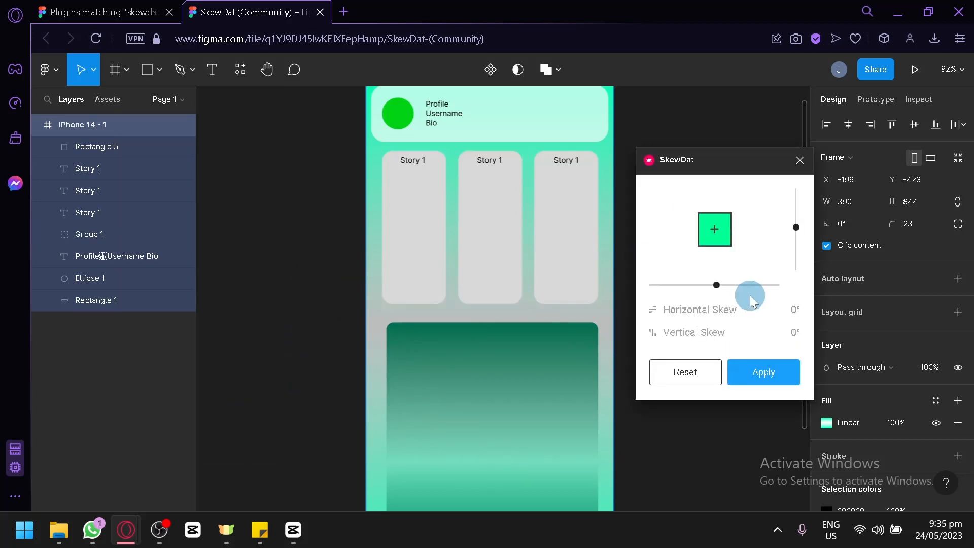
left_click_drag(701, 169, 694, 136)
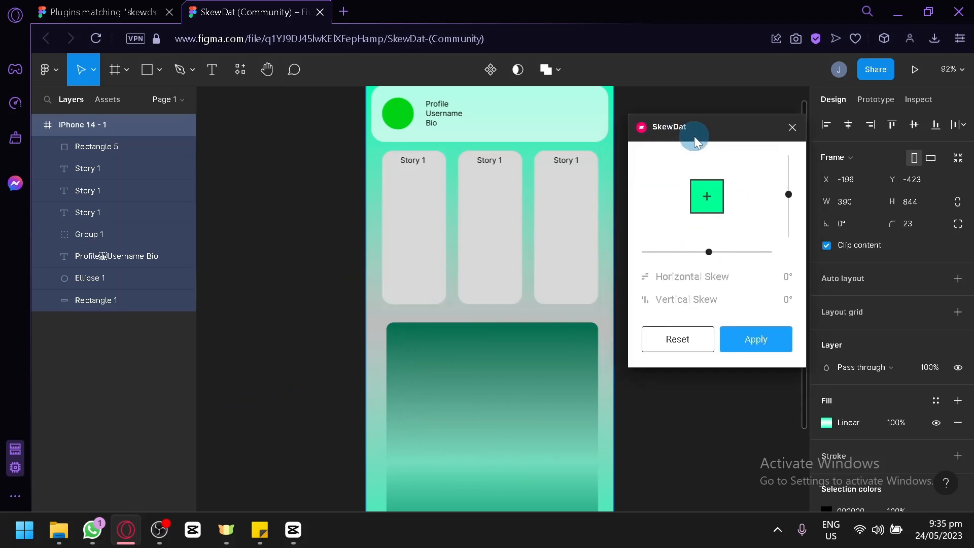
Step: Skew the frame horizontally by -27° and vertically by 7°
left_click_drag(709, 259, 669, 258)
scroll(557, 374, "down", 2)
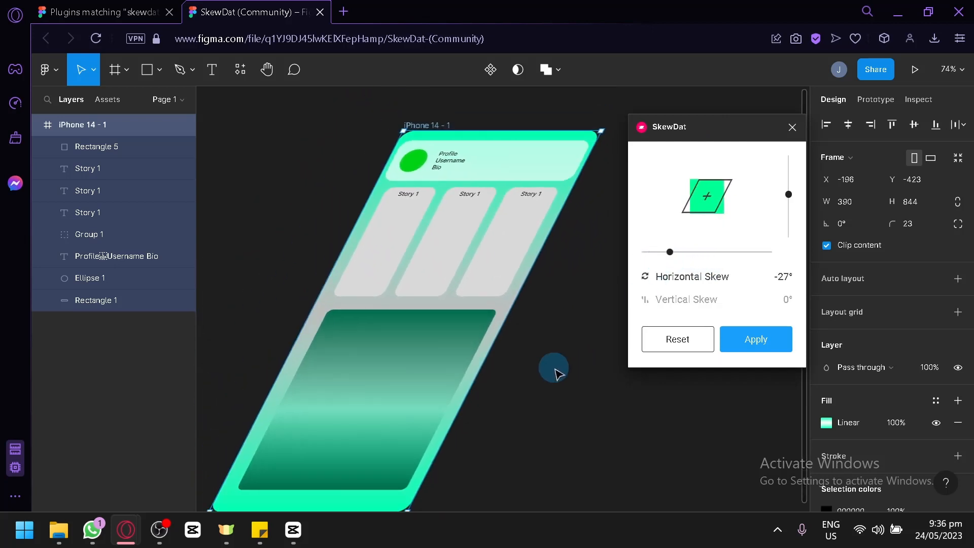
left_click_drag(566, 408, 599, 352)
scroll(598, 355, "down", 1)
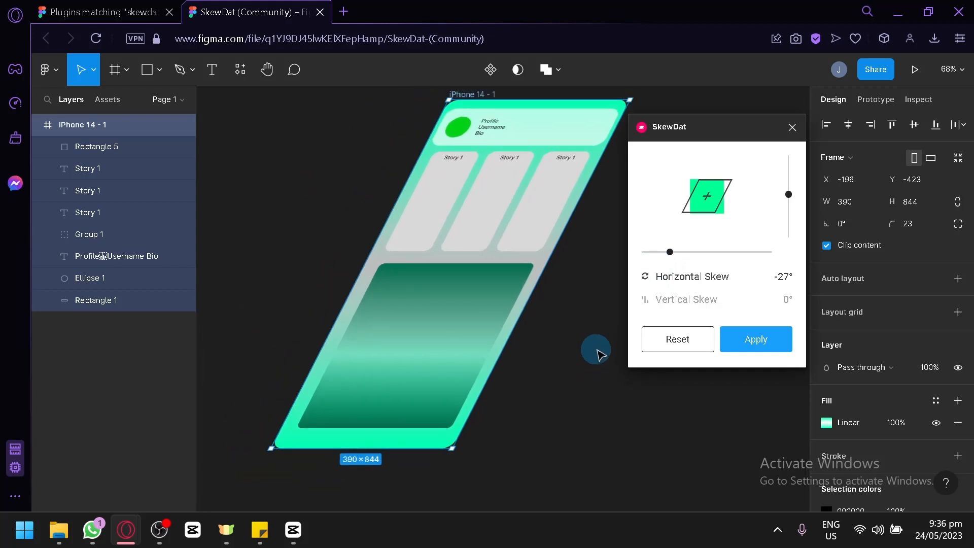
scroll(622, 307, "down", 1)
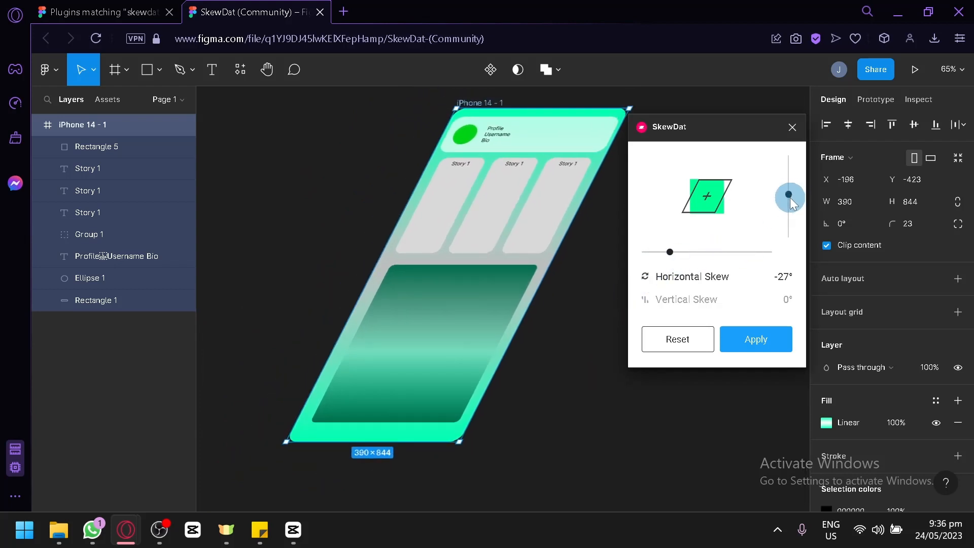
mouse_move(789, 195)
left_mouse_down()
mouse_move(792, 215)
mouse_move(795, 190)
left_mouse_up()
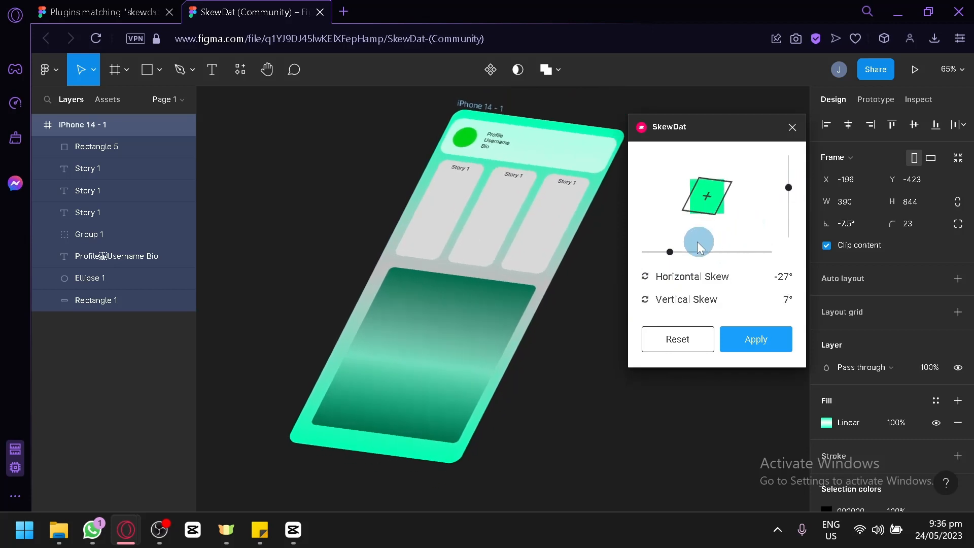
Step: Set the frame's horizontal skew to -42° and vertical skew to 0°, and apply the skew
mouse_move(668, 251)
left_mouse_down()
mouse_move(655, 251)
mouse_move(665, 252)
left_mouse_up()
mouse_move(788, 188)
left_mouse_down()
mouse_move(788, 207)
mouse_move(790, 181)
mouse_move(795, 206)
mouse_move(793, 193)
left_mouse_up()
left_click_drag(668, 258, 647, 257)
left_click_drag(788, 198, 788, 194)
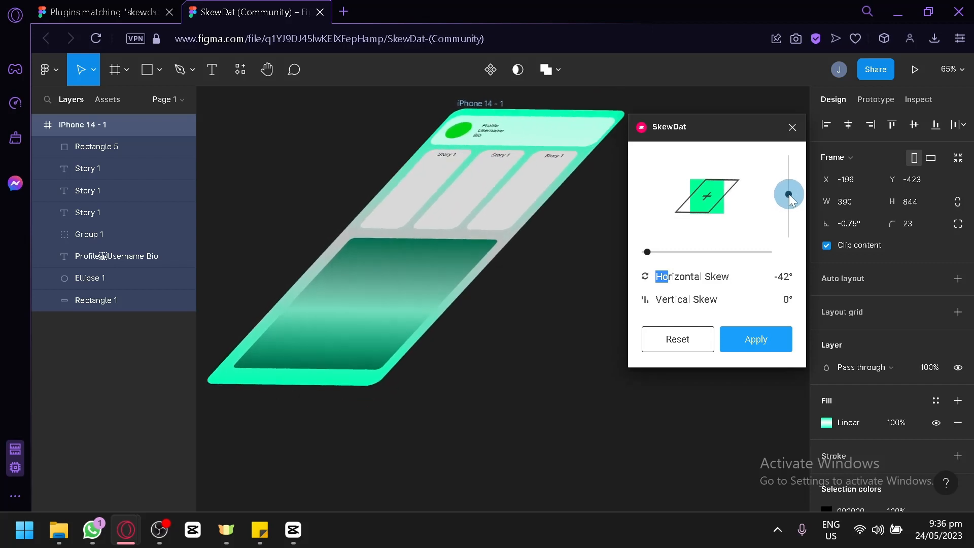
left_click(752, 348)
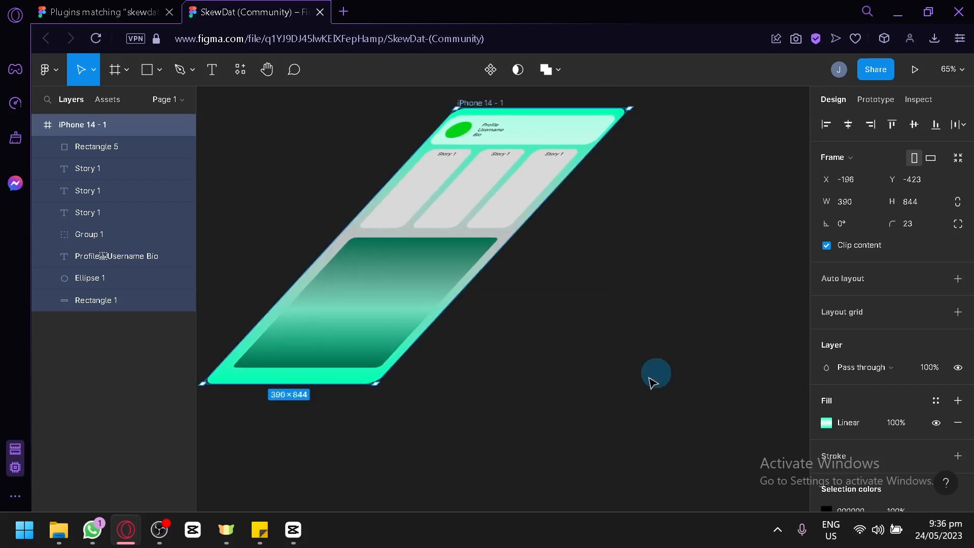
Step: Replace the large lower rectangle's gradient fill with solid dark green 003928
left_click_drag(540, 404, 612, 419)
left_click(609, 413)
mouse_move(592, 380)
left_mouse_down()
mouse_move(601, 377)
mouse_move(633, 416)
mouse_move(589, 393)
left_mouse_up()
left_click(494, 327)
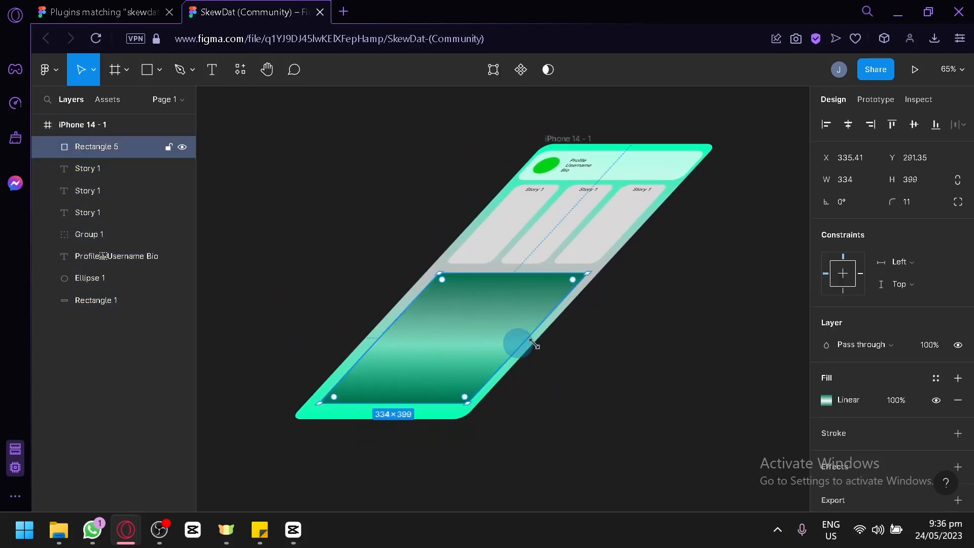
left_click(826, 399)
left_click_drag(709, 197, 811, 168)
left_click(680, 106)
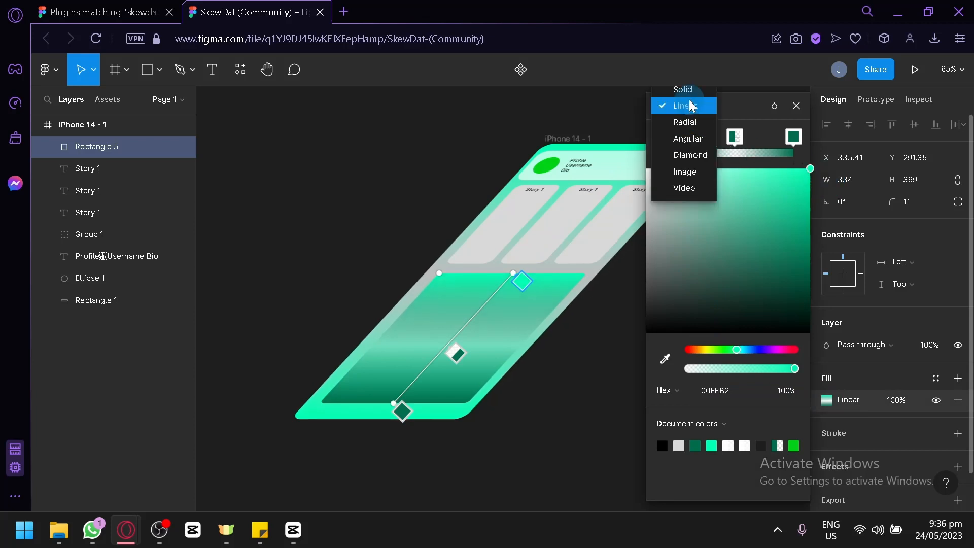
left_click(686, 95)
left_click_drag(726, 237, 751, 335)
left_click_drag(721, 257, 808, 251)
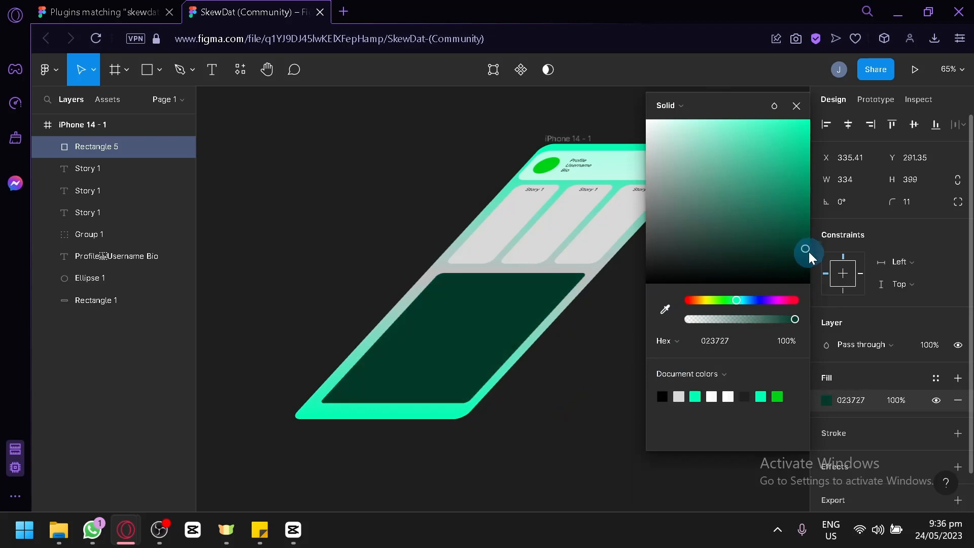
left_click(598, 383)
scroll(708, 321, "down", 3)
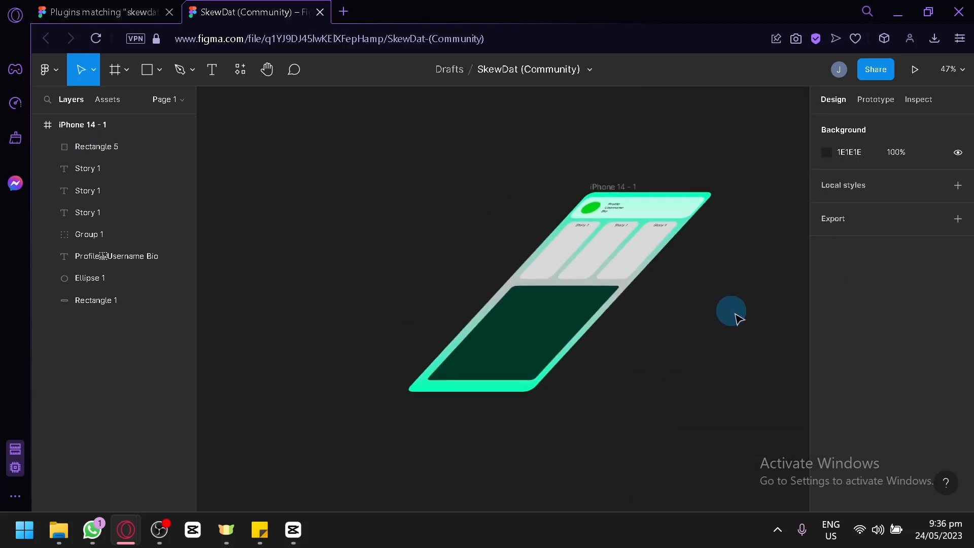
left_click_drag(735, 315, 676, 352)
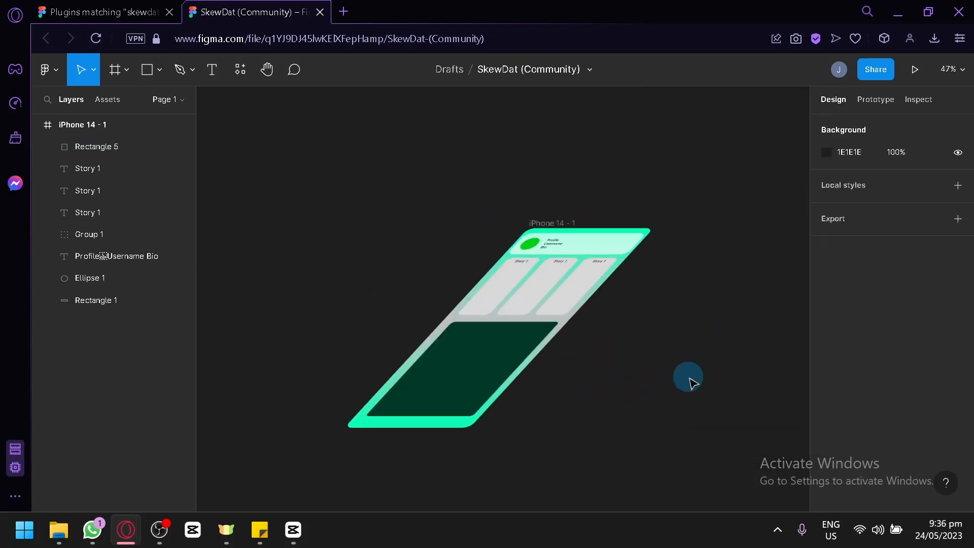
scroll(674, 380, "down", 1)
scroll(583, 406, "up", 2)
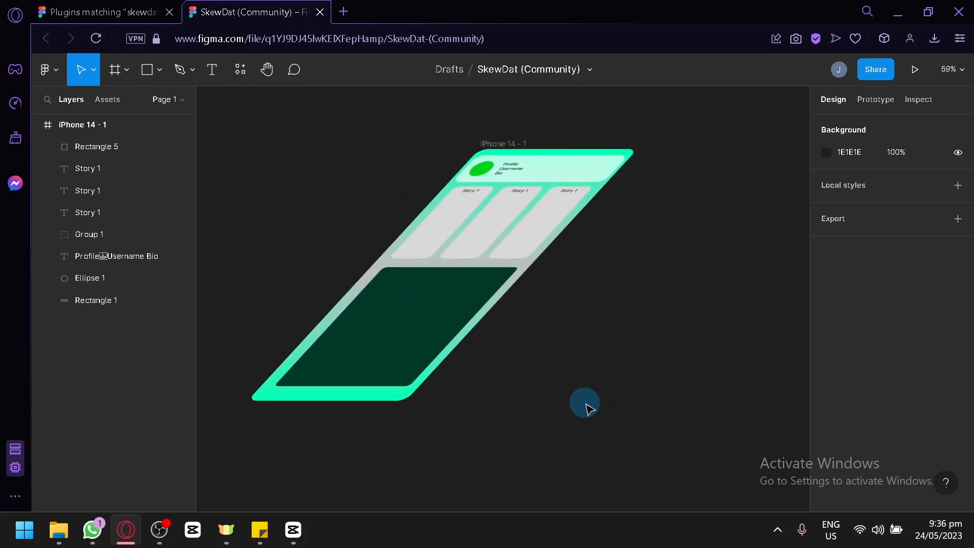
scroll(580, 402, "up", 1)
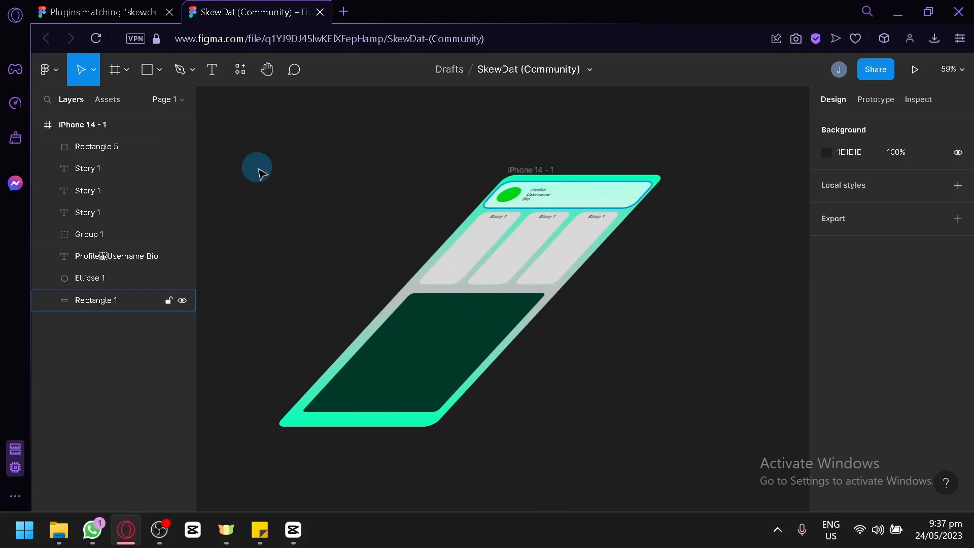
Step: Set the corner radius of the iPhone 14 - 1 frame to 0
left_click(135, 148)
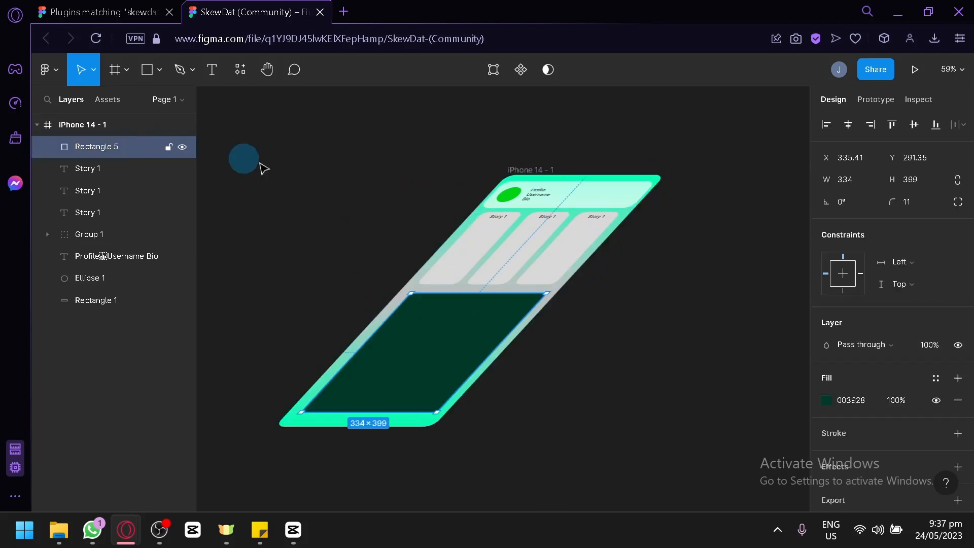
left_click(78, 127)
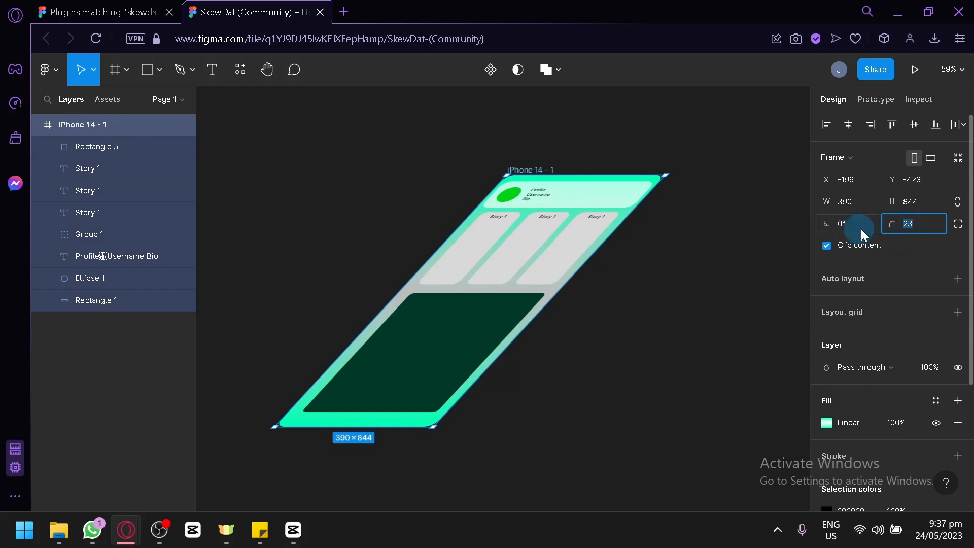
type("0")
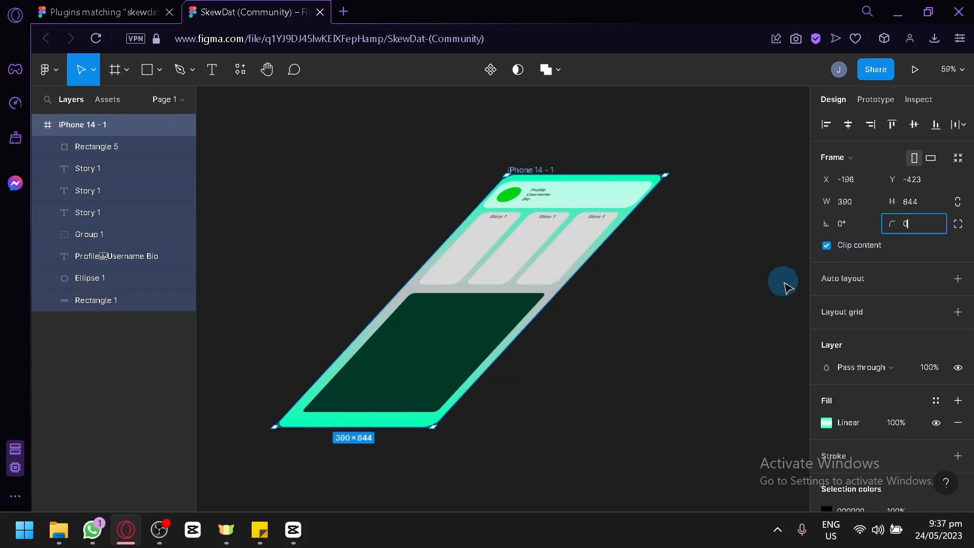
left_click(735, 311)
Step: Start a Pen path at the skewed frame's top-right corner and run it along the top edge to the top-left corner
scroll(635, 205, "up", 5)
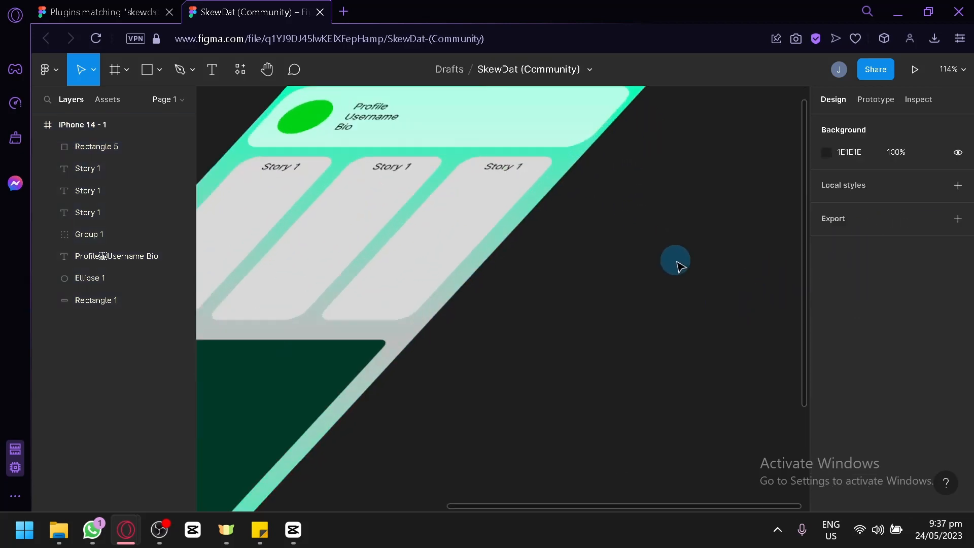
scroll(659, 378, "up", 3)
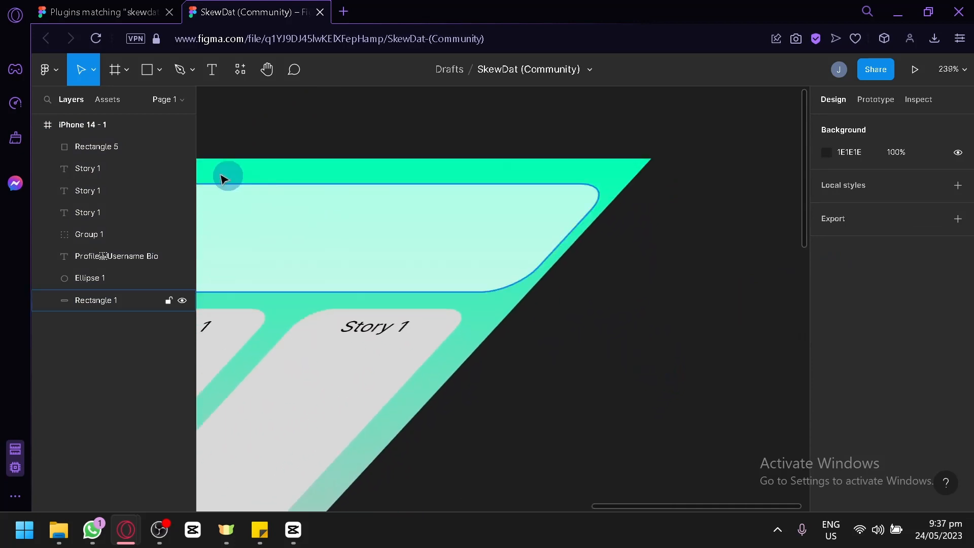
left_click(180, 69)
left_click(581, 164)
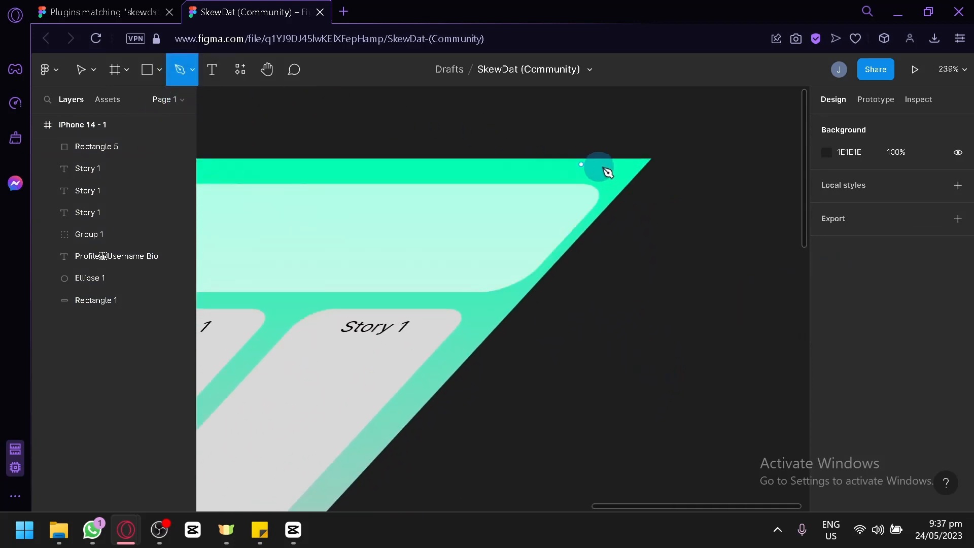
left_click(652, 160)
scroll(558, 254, "left", 7)
scroll(558, 254, "up", 2)
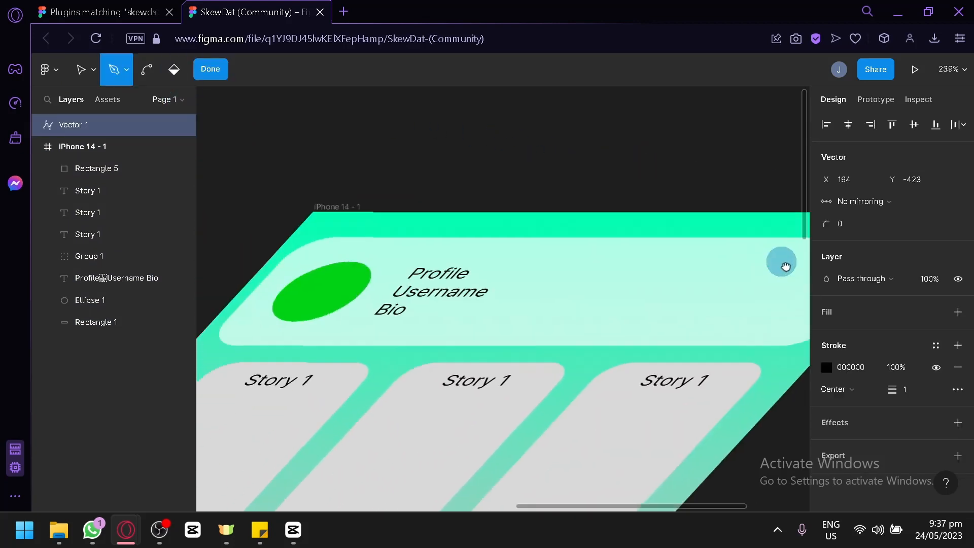
left_click(375, 240)
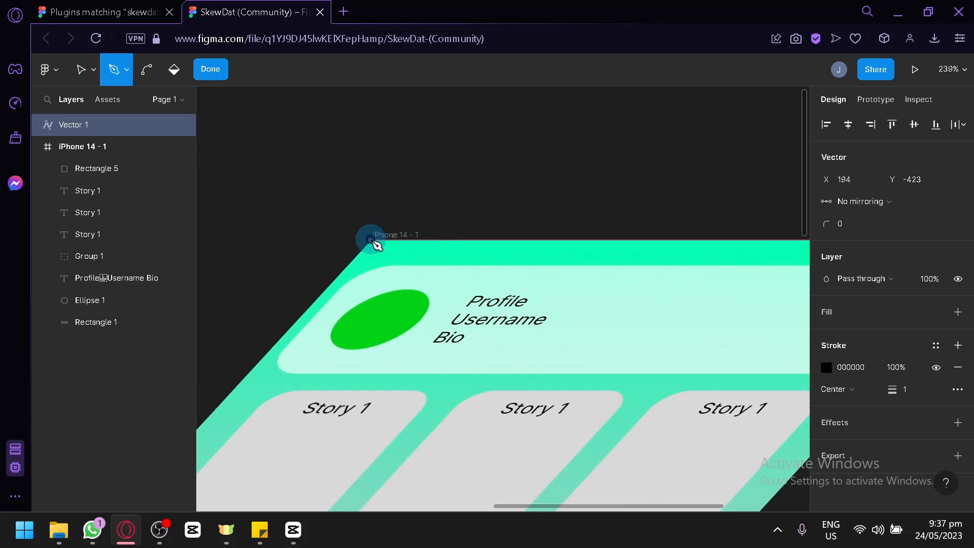
Step: Extend the Pen path down the slanted left edge to the bottom-left corner and across to the bottom-right corner
left_click_drag(292, 364, 590, 145)
left_click_drag(485, 344, 746, 71)
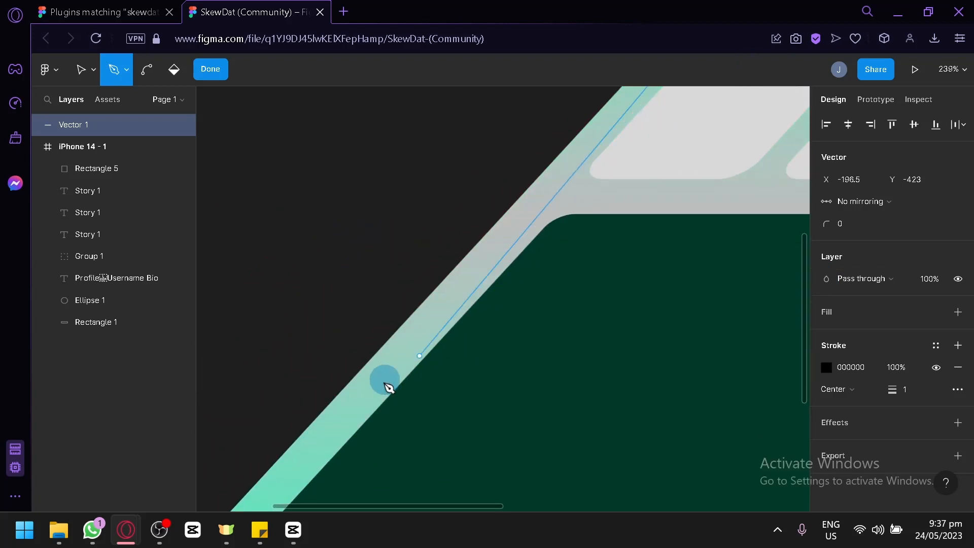
left_click_drag(385, 380, 679, 174)
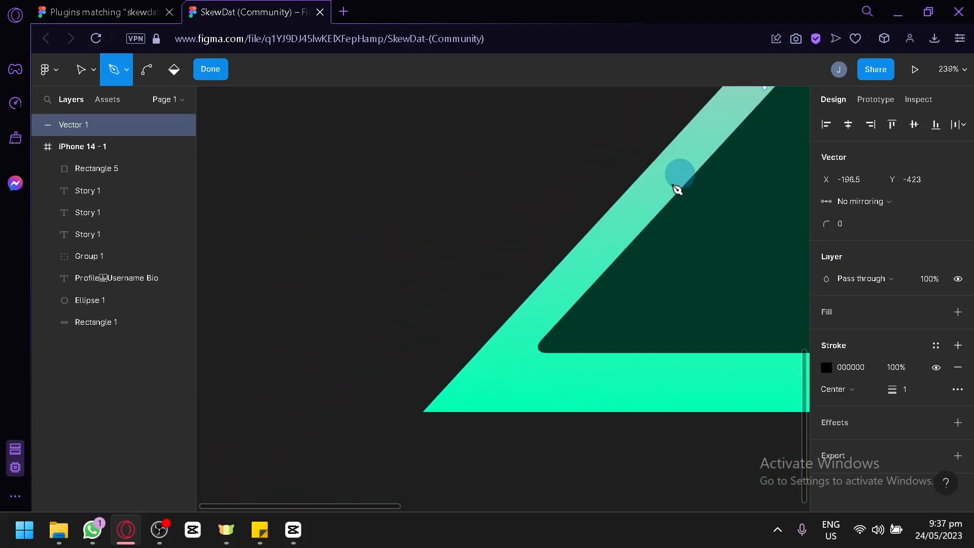
left_click(425, 413)
left_click_drag(583, 372, 183, 302)
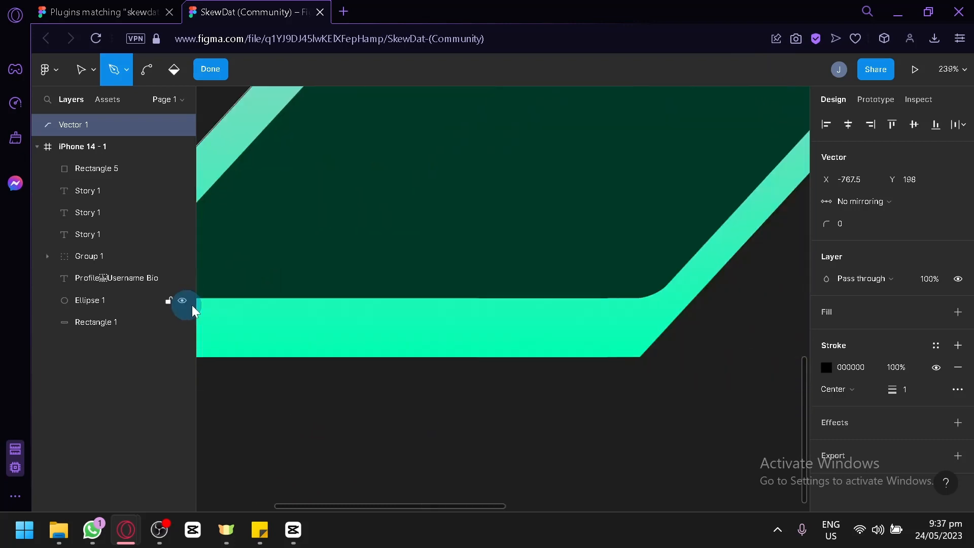
left_click(641, 357)
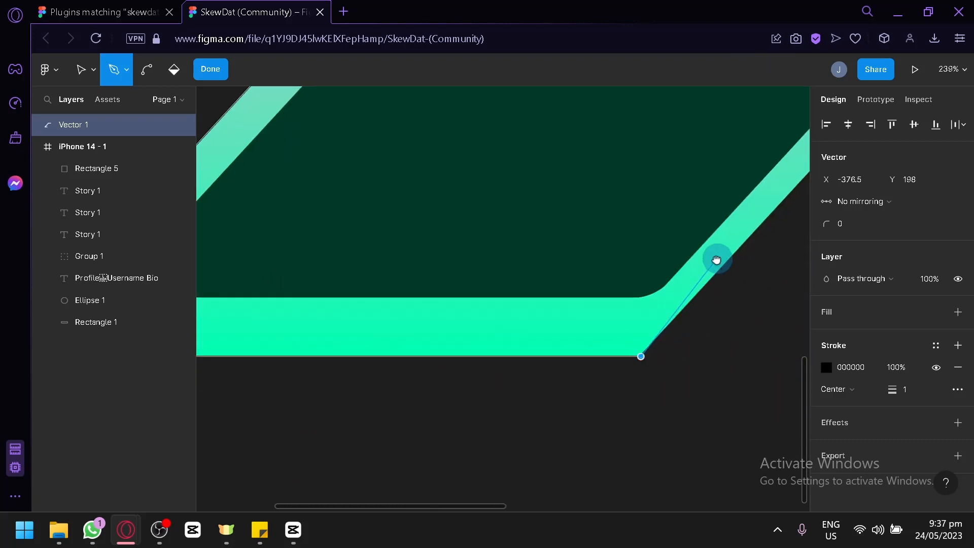
Step: Close the Pen path at its starting point on the skewed frame's top-right corner and finish vector editing
left_click_drag(715, 258, 432, 461)
left_click_drag(715, 224, 462, 482)
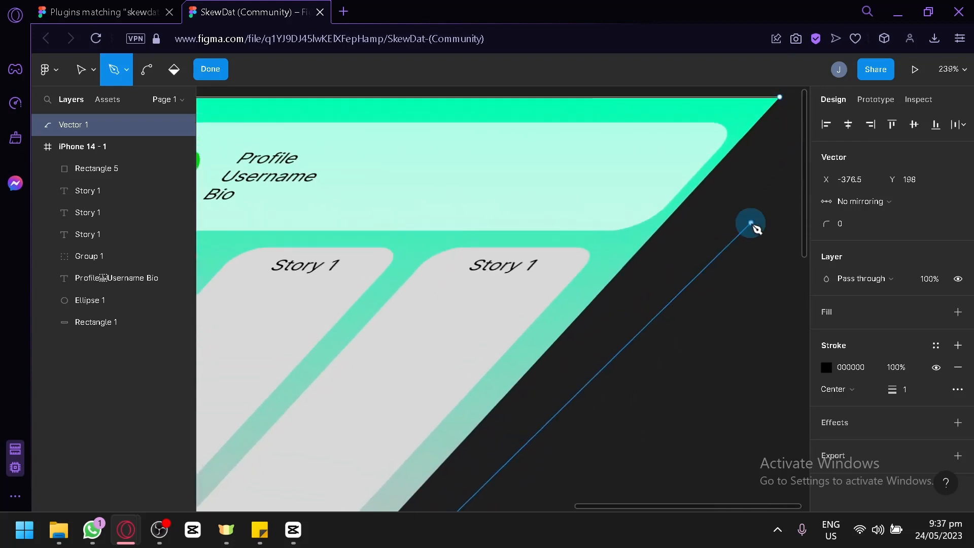
left_click_drag(751, 223, 611, 380)
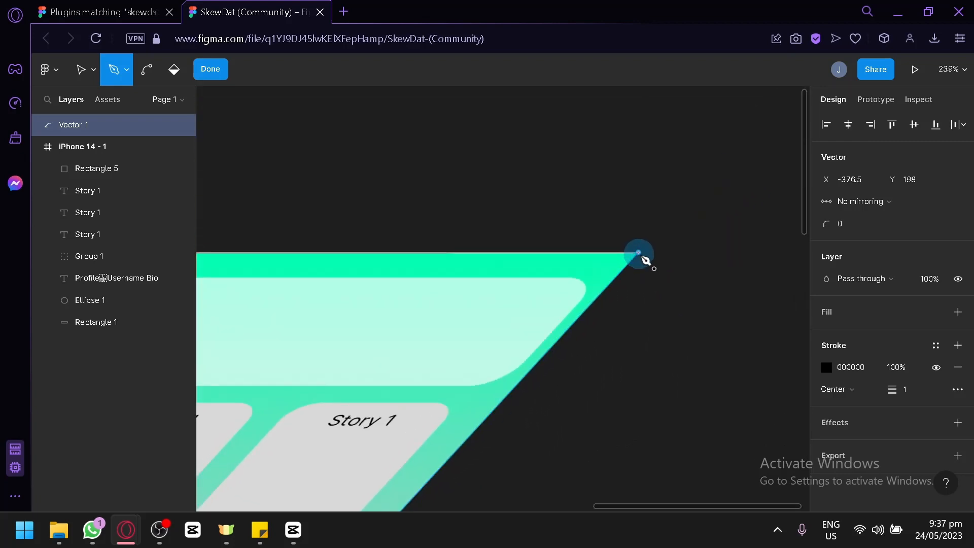
scroll(613, 386, "down", 5)
left_click_drag(605, 433, 731, 217)
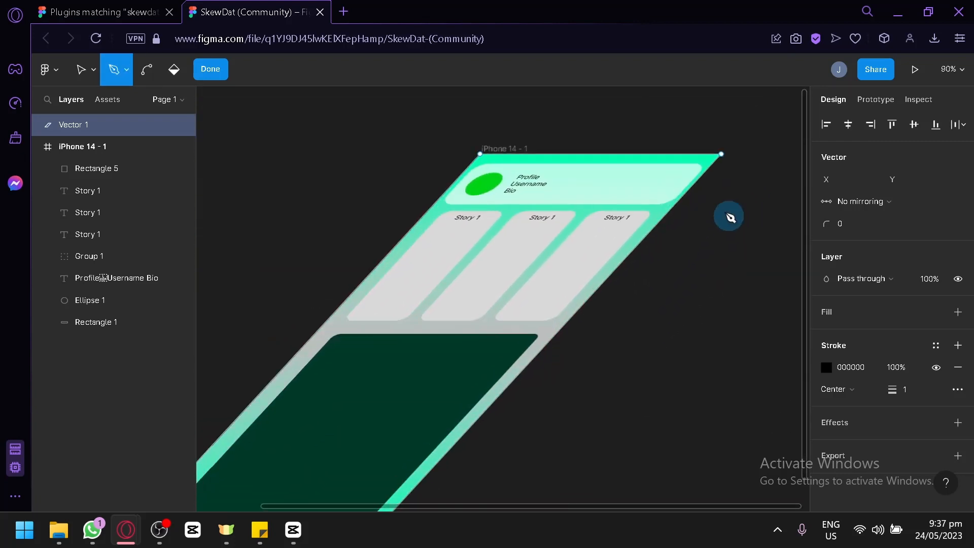
left_click(226, 69)
left_click_drag(313, 268, 496, 143)
scroll(494, 212, "down", 3)
left_click_drag(678, 281, 600, 363)
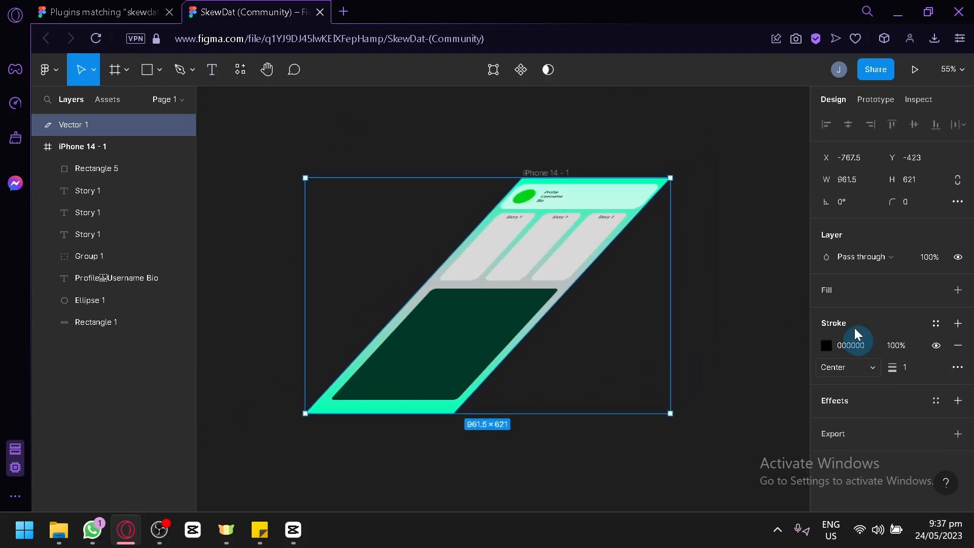
Step: Add a D9D9D9 fill to the traced outline shape and remove its black stroke
left_click(959, 291)
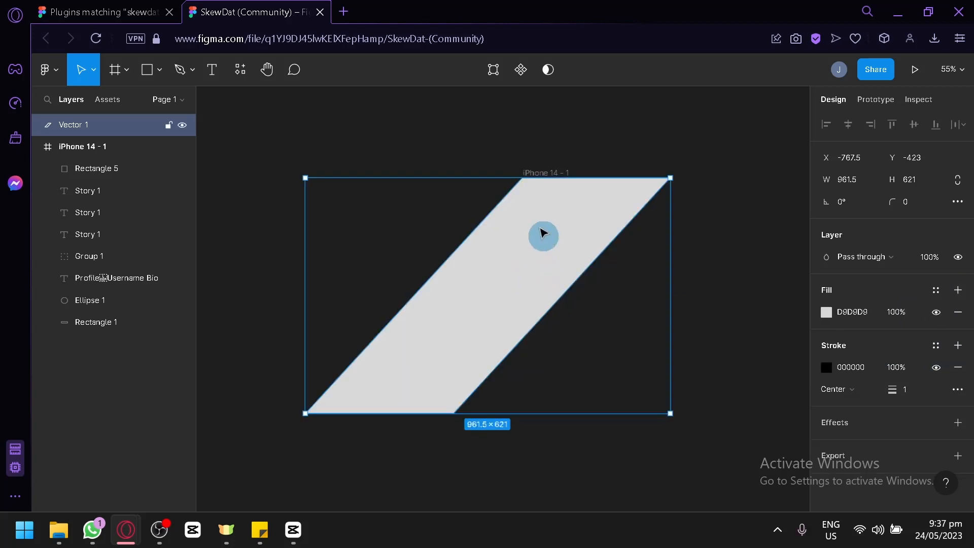
left_click(959, 374)
Step: Offset the filled outline shape slightly down and right to X -744, Y -409, and place Vector 1 below the iPhone 14 - 1 frame in the layer order
left_click_drag(491, 287, 505, 297)
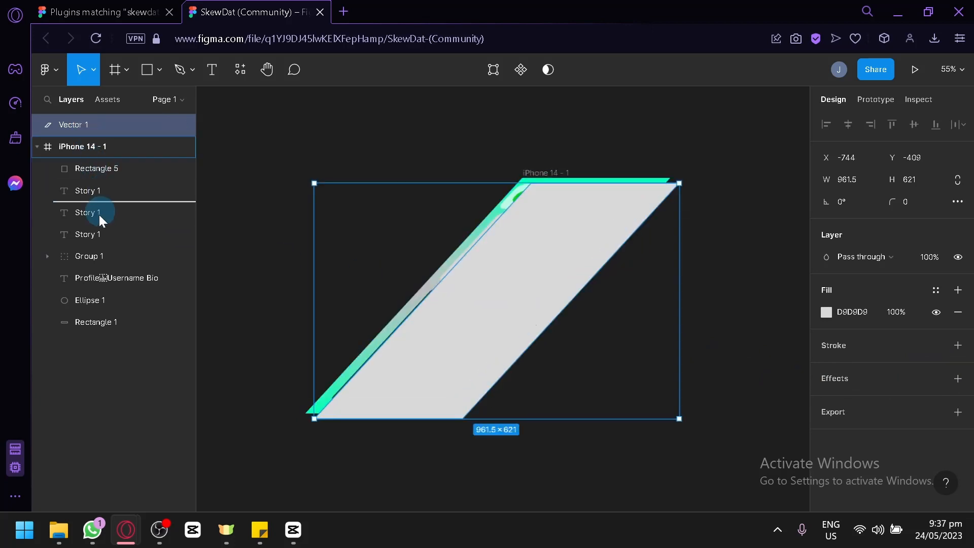
left_click_drag(99, 214, 65, 335)
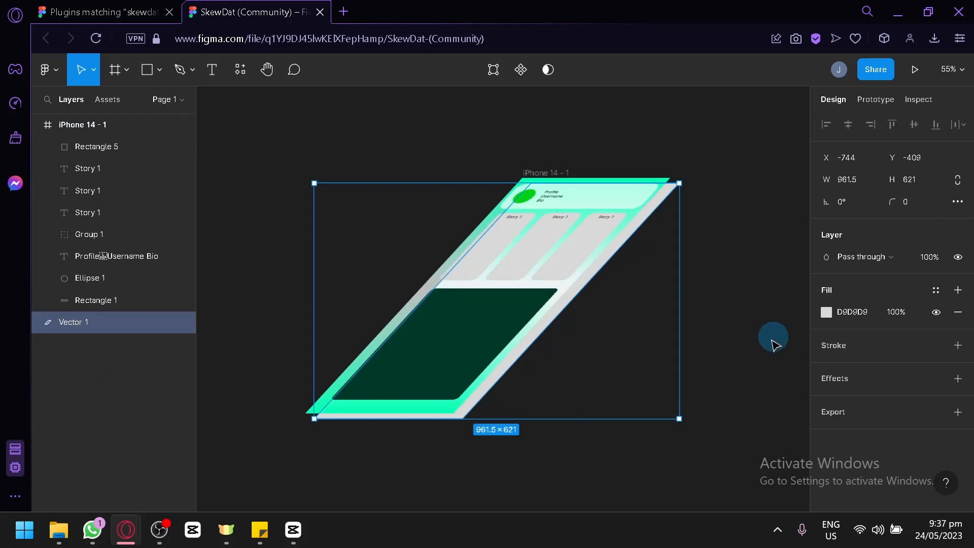
Step: Fill Vector 1 with near-black 0A0404 and move it to about X -755, Y -393 as the mockup's thickness
left_click(826, 313)
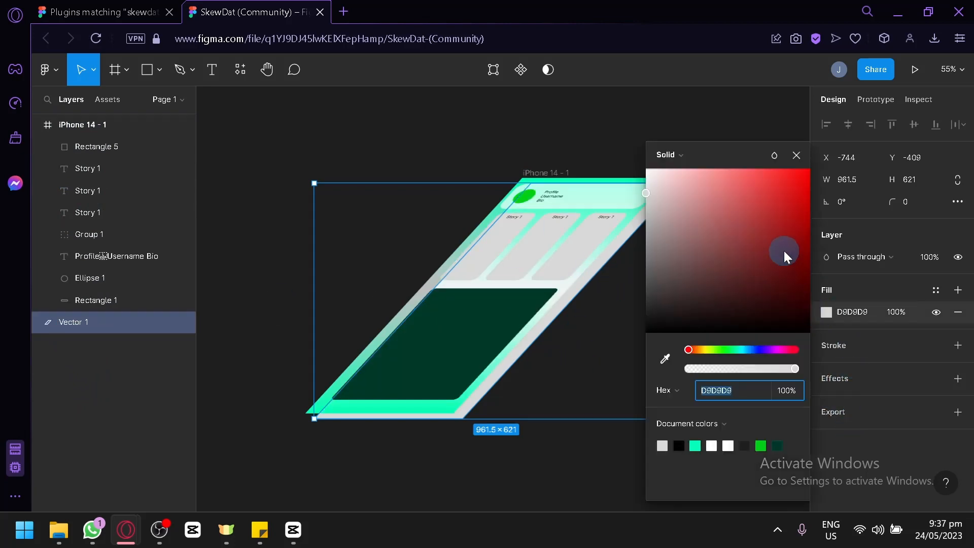
left_click_drag(784, 250, 747, 331)
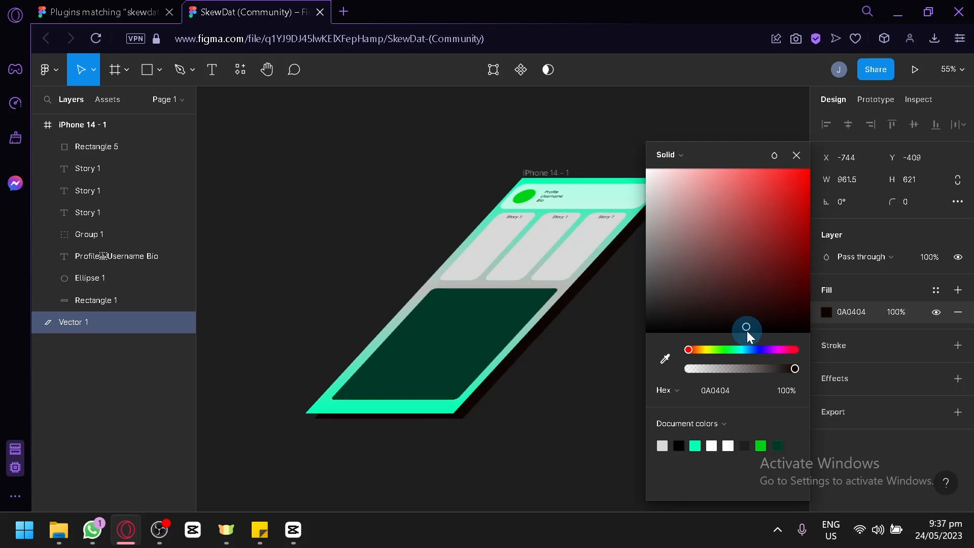
left_click_drag(591, 394, 517, 459)
scroll(547, 455, "down", 1)
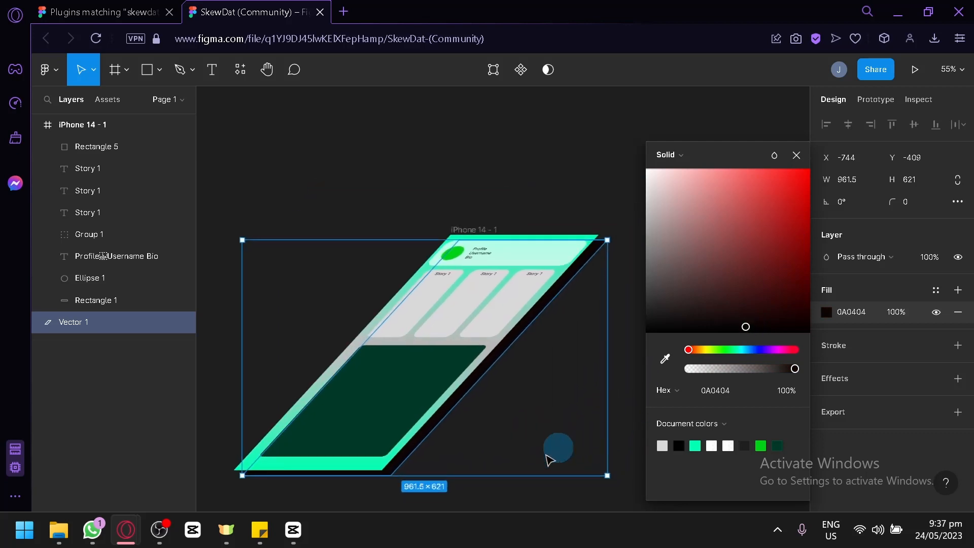
left_click_drag(501, 501, 543, 462)
left_click_drag(535, 406, 530, 412)
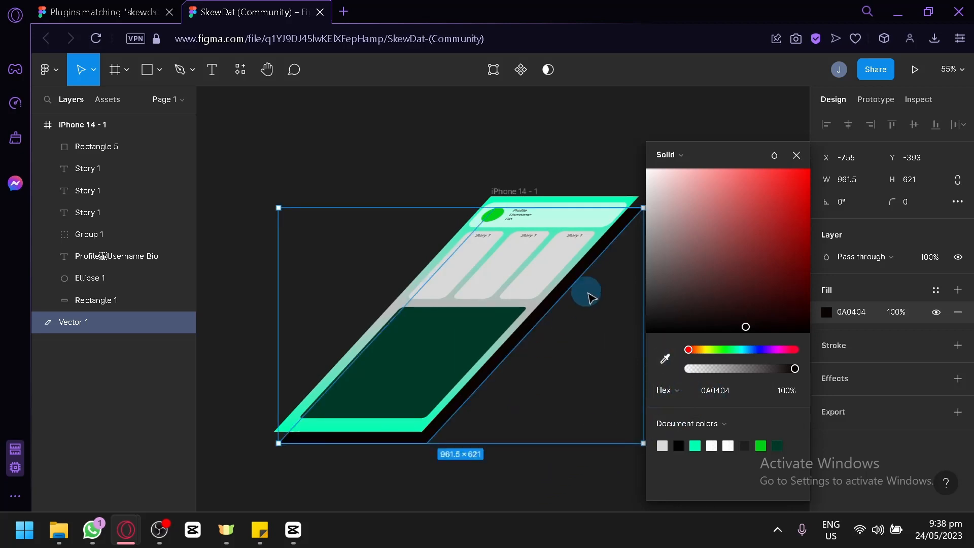
Step: Change Vector 1's fill to dark green 004313 and convert it to a linear gradient
left_click_drag(741, 350, 729, 349)
left_click(796, 255)
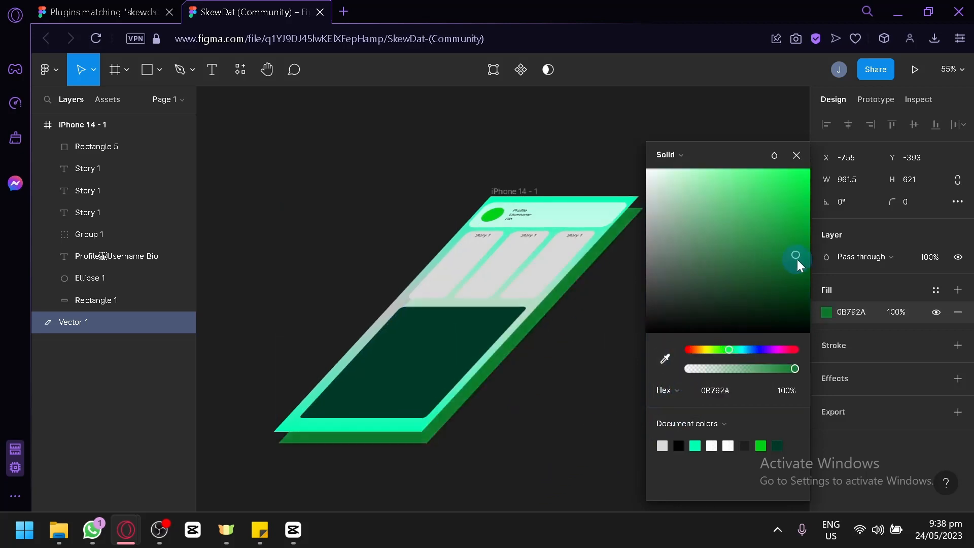
left_click_drag(797, 260, 813, 294)
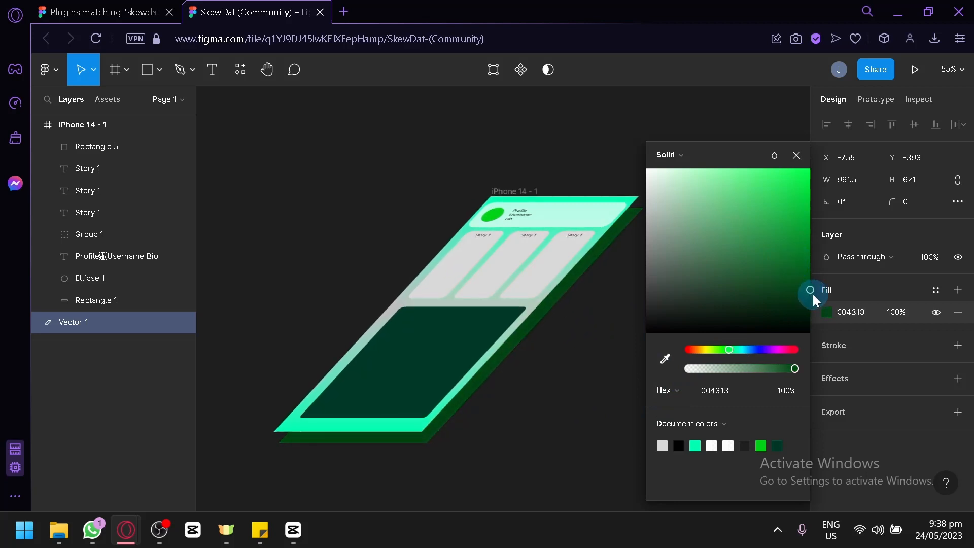
left_click(690, 162)
left_click(690, 175)
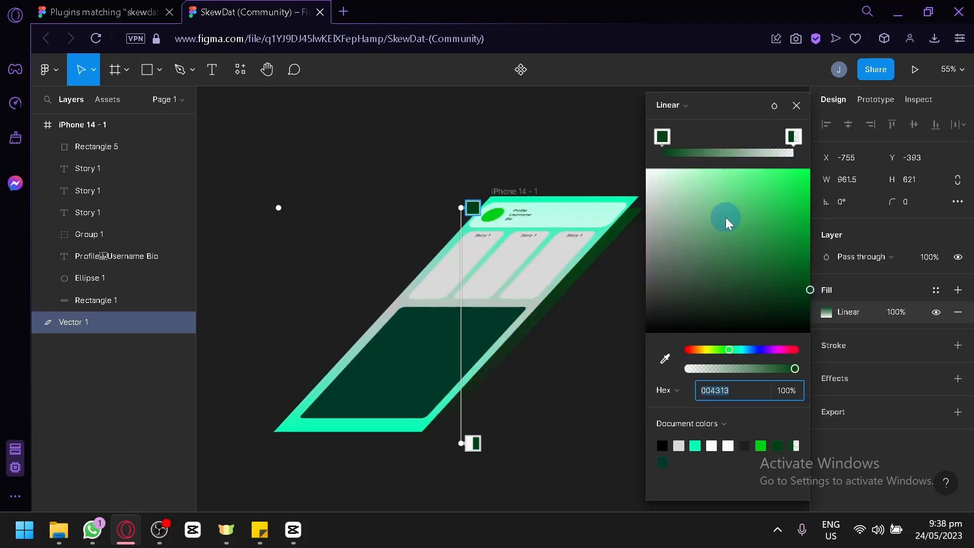
Step: Add a middle stop to Vector 1's gradient and set the end stop to green 005A19 at 100% opacity
mouse_move(794, 137)
left_mouse_down()
mouse_move(736, 137)
mouse_move(790, 147)
mouse_move(730, 146)
mouse_move(795, 152)
left_mouse_up()
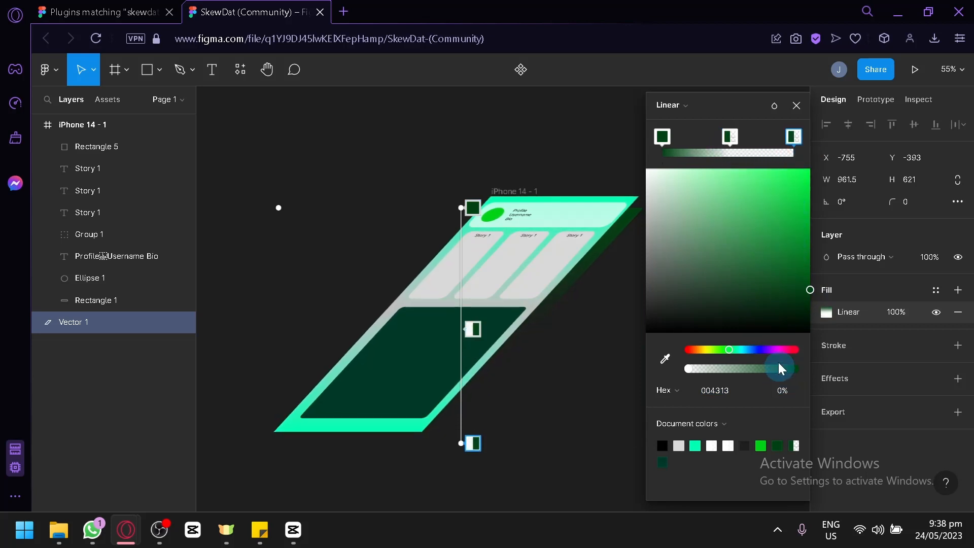
left_click_drag(790, 369, 830, 366)
mouse_move(795, 289)
left_mouse_down()
mouse_move(806, 275)
mouse_move(806, 297)
mouse_move(811, 282)
left_mouse_up()
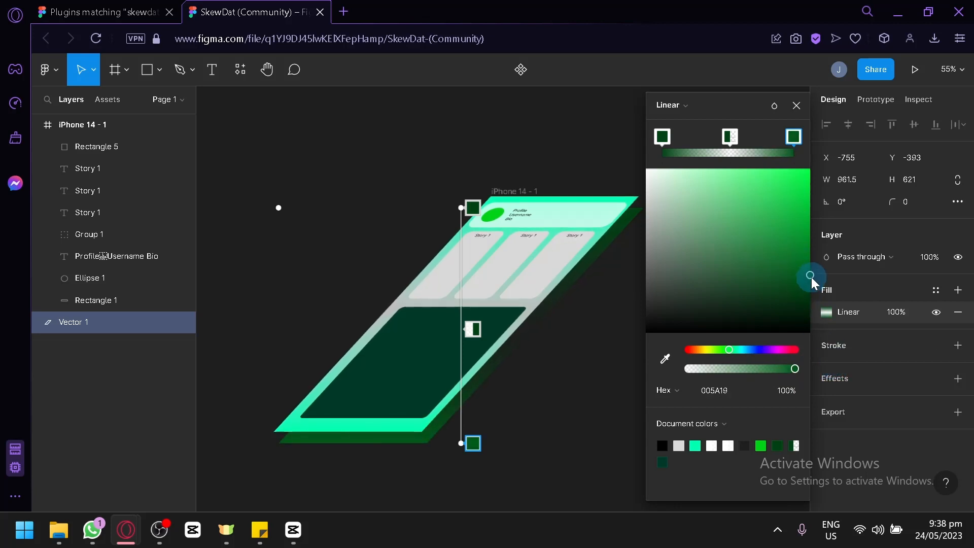
Step: Set the middle stop of Vector 1's gradient to near-white F1FFF5 at 70% opacity
left_click(730, 137)
left_click_drag(780, 369, 763, 367)
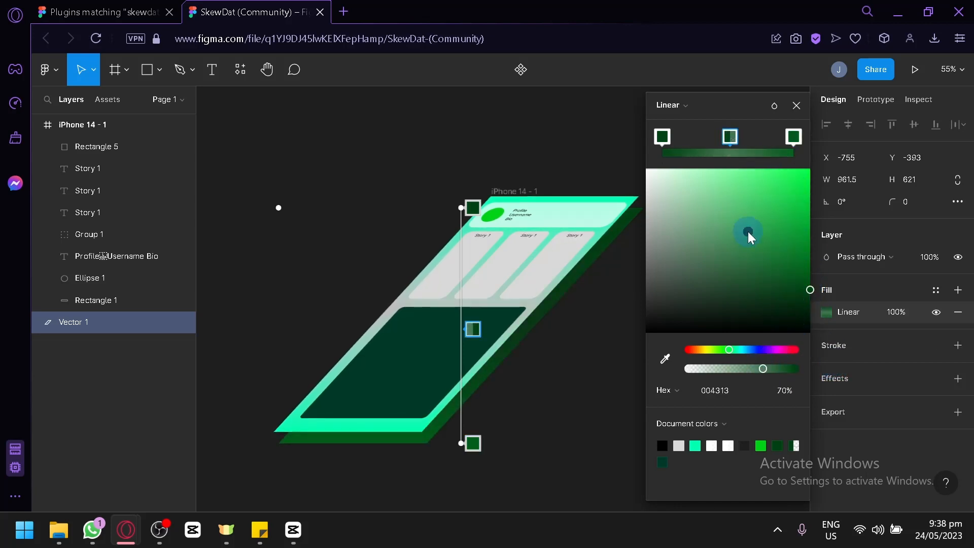
left_click_drag(748, 232, 656, 171)
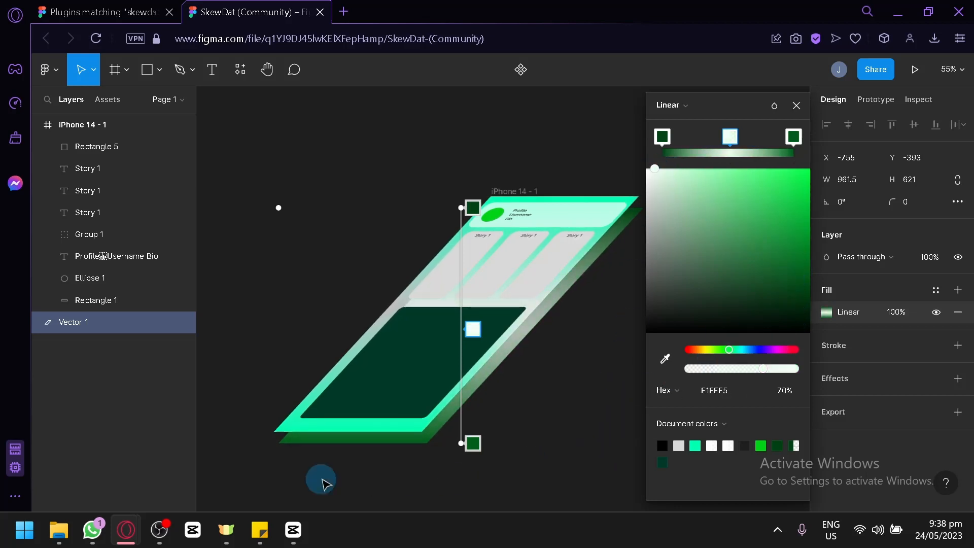
Step: Set the corner radius of the iPhone 14 - 1 frame to 30
left_click(116, 129)
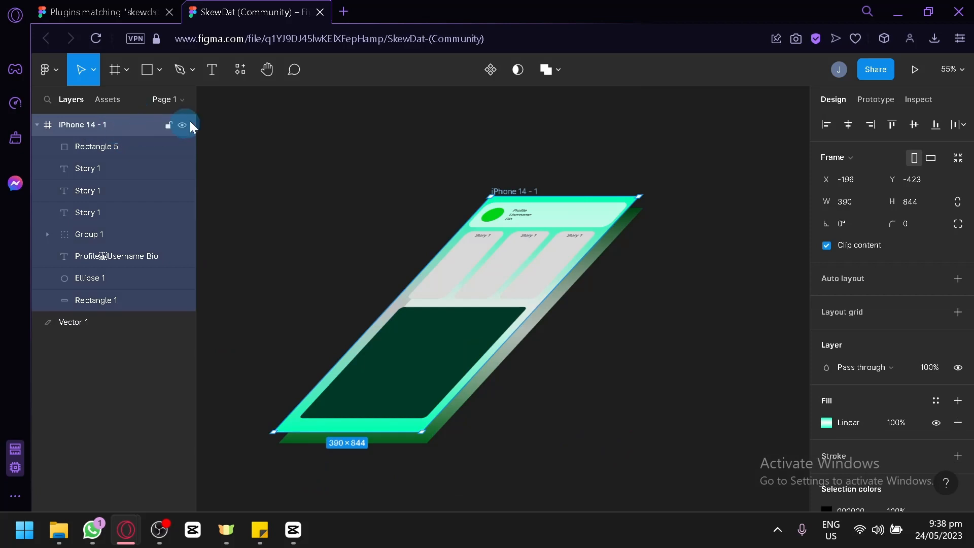
left_click(900, 224)
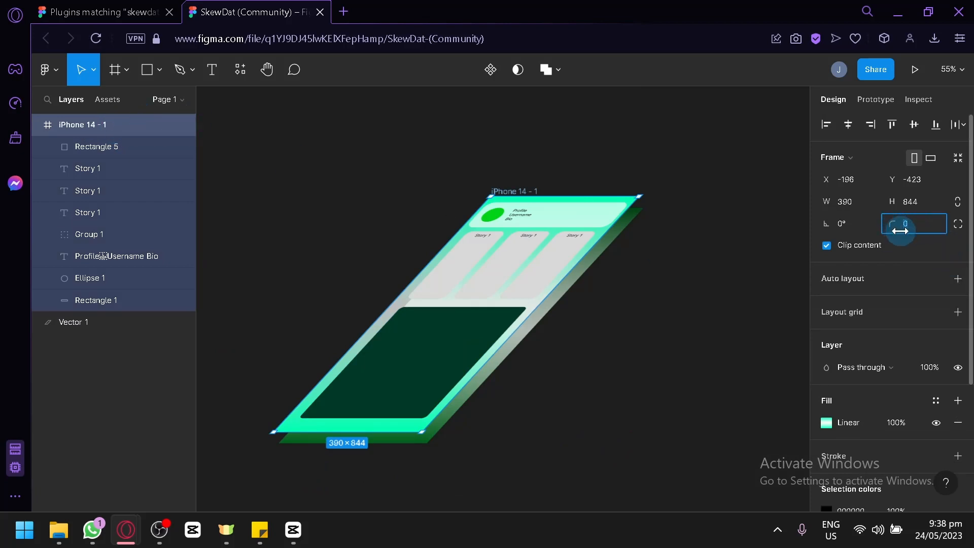
type("30")
key("Return")
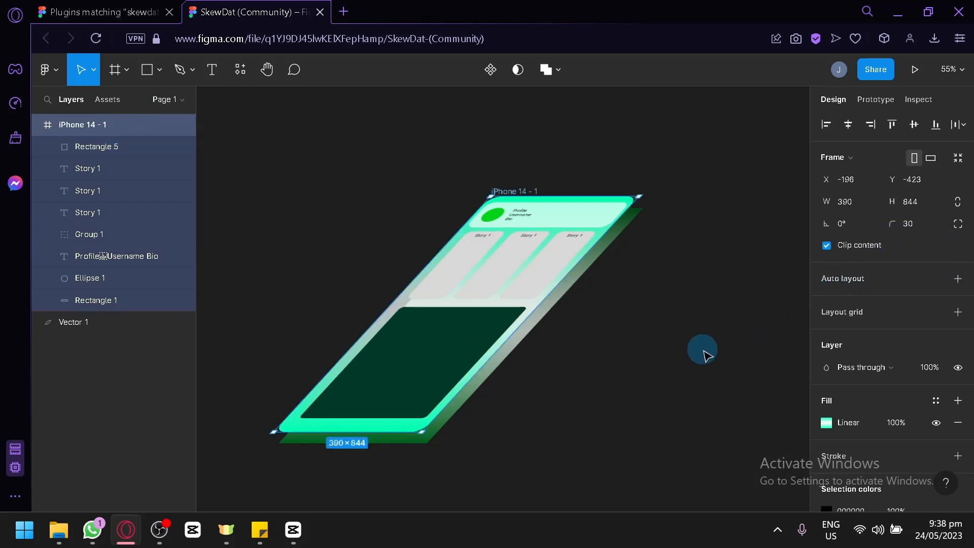
left_click(696, 352)
Step: Set the corner radius of Vector 1 to 30
left_click(82, 325)
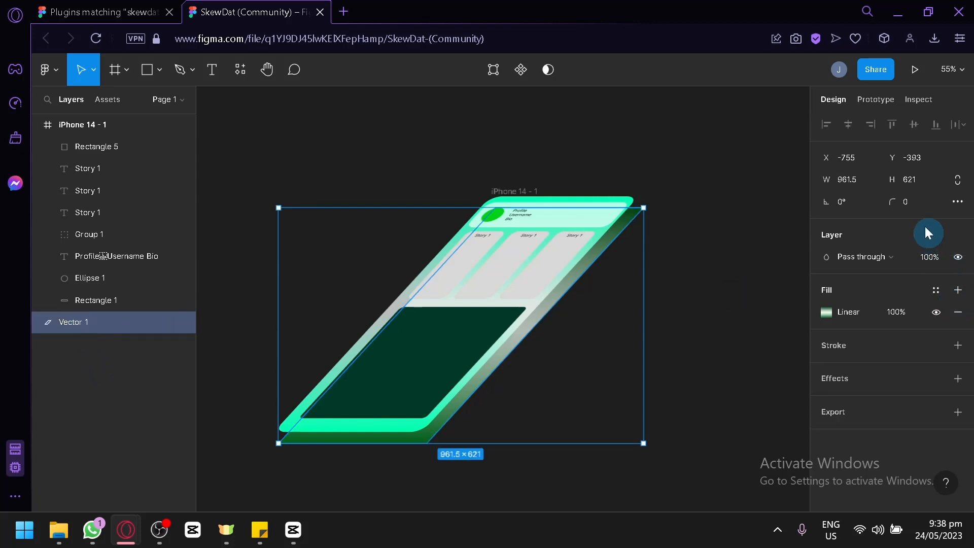
left_click(919, 200)
type("30")
key("Return")
left_click(764, 350)
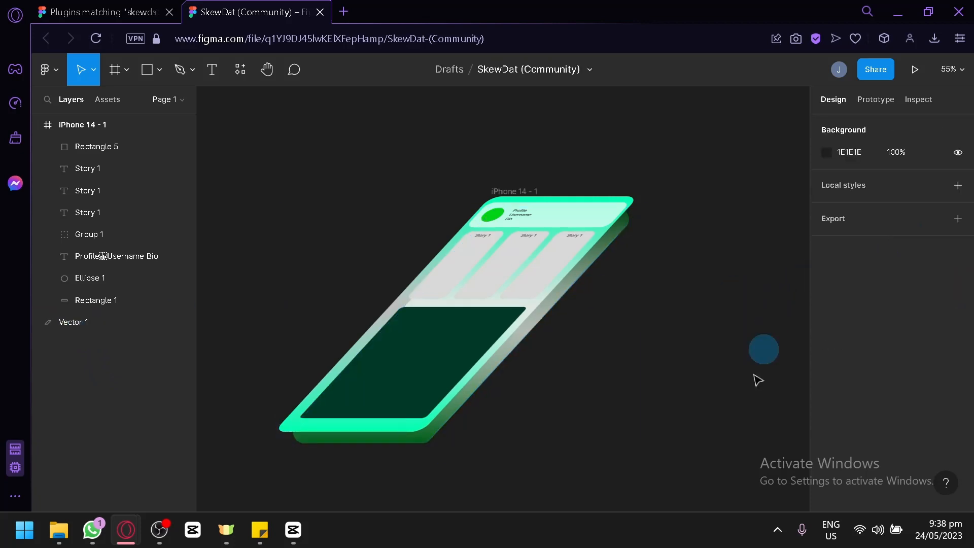
Step: Edit Vector 1's points and move its top-right point outward to about X 236.5, Y -431.5
left_click(633, 225)
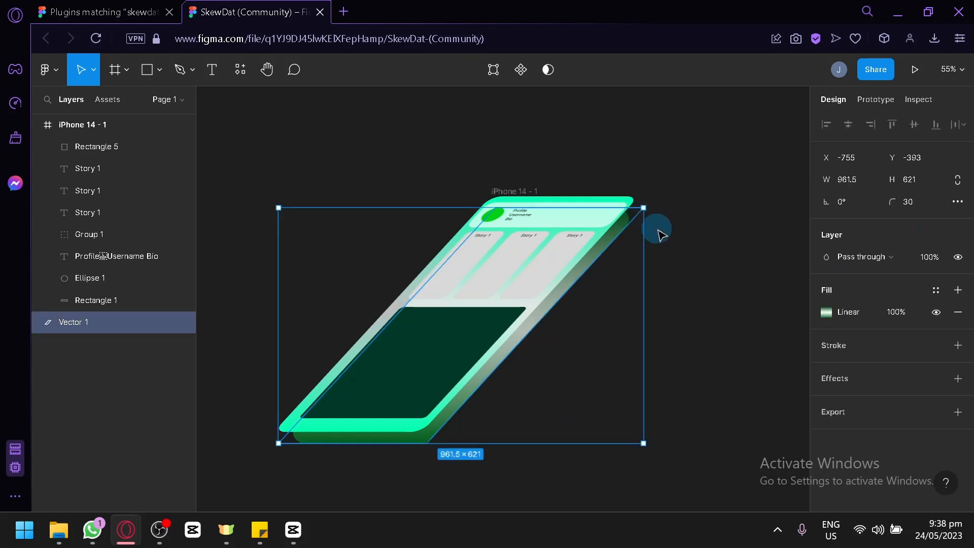
left_click(659, 256)
left_click(595, 270)
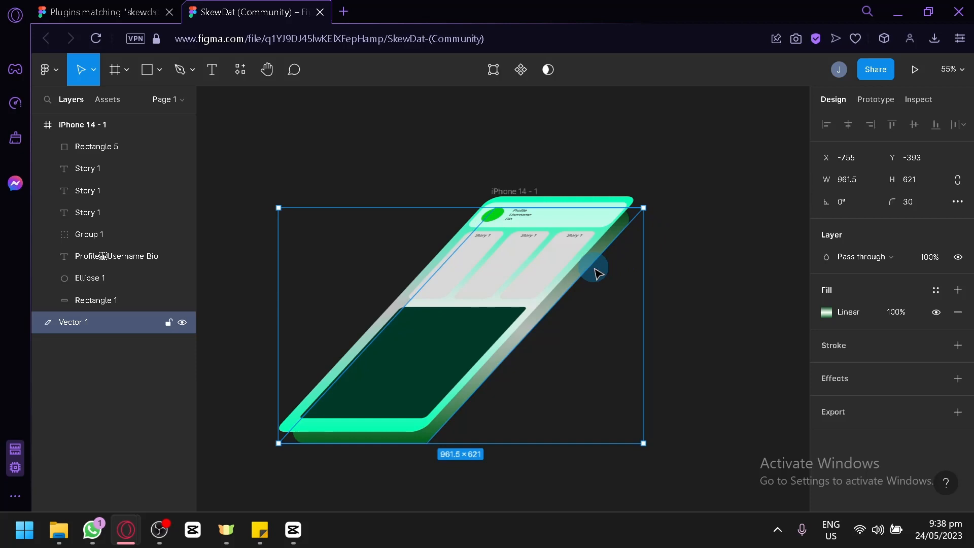
double_click(595, 269)
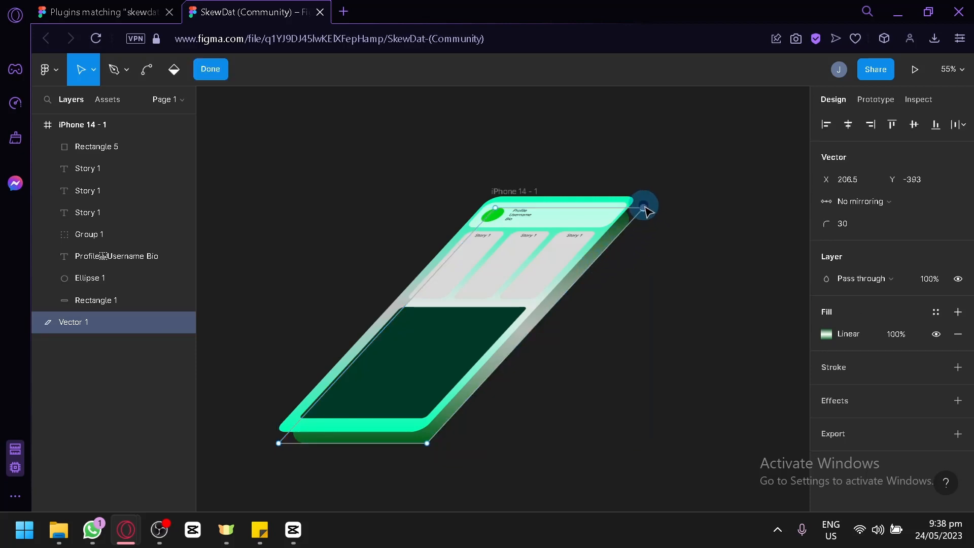
left_click_drag(644, 207, 657, 196)
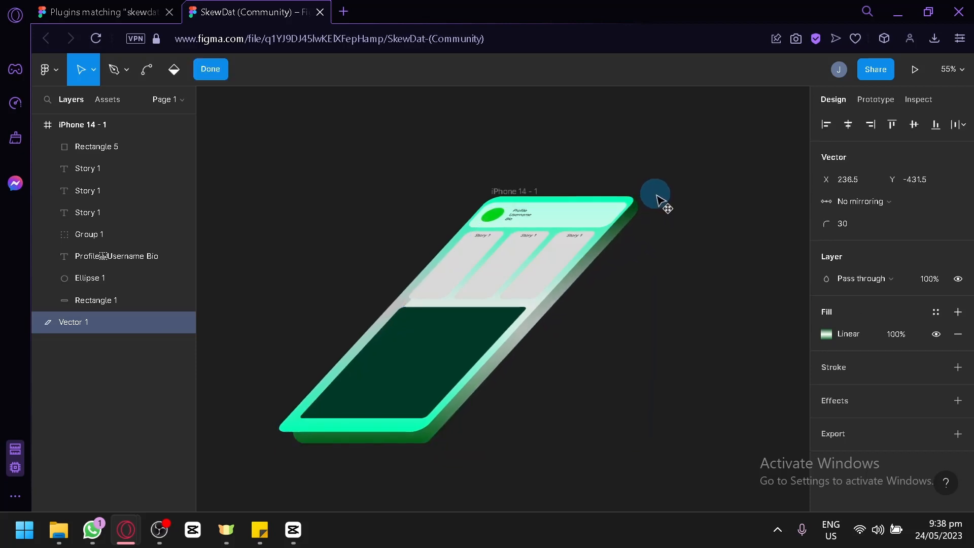
Step: Move Vector 1's bottom-left point left to about X -794.5 and finish vector editing
left_click(301, 440)
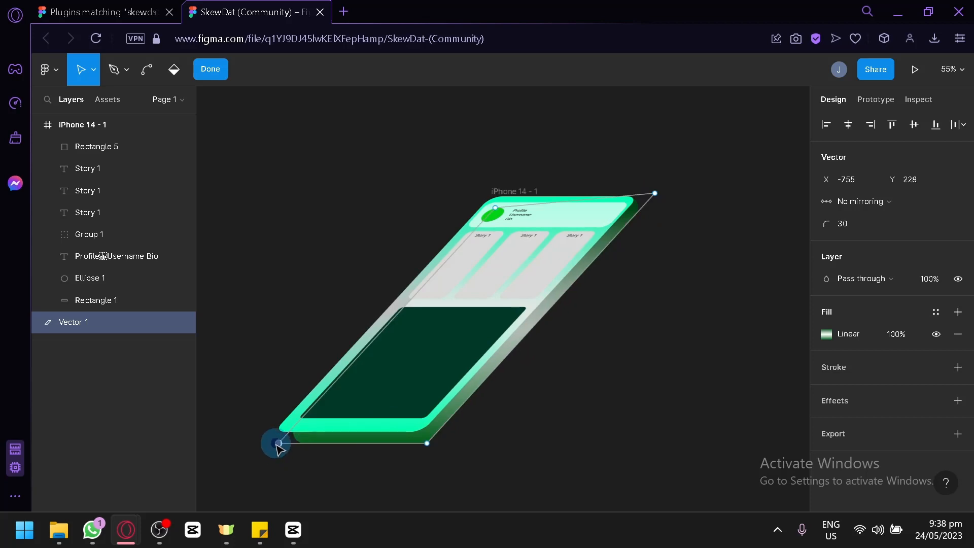
left_click_drag(278, 443, 264, 444)
left_click(545, 399)
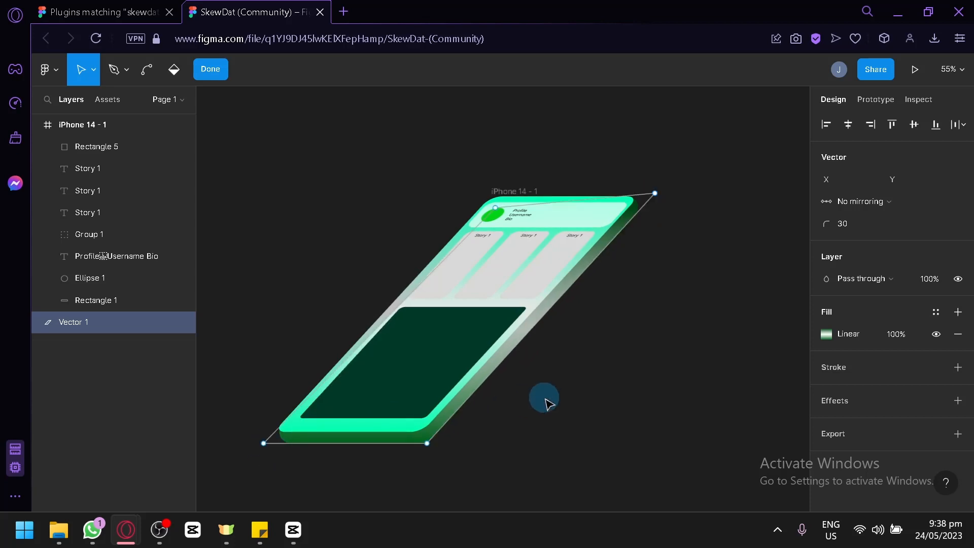
key("Escape")
left_click(723, 407)
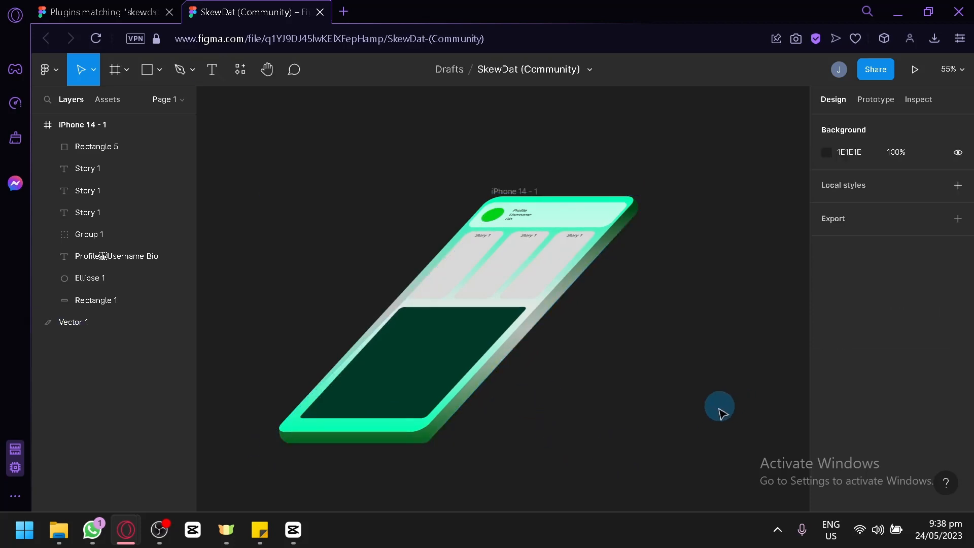
left_click_drag(678, 423, 737, 390)
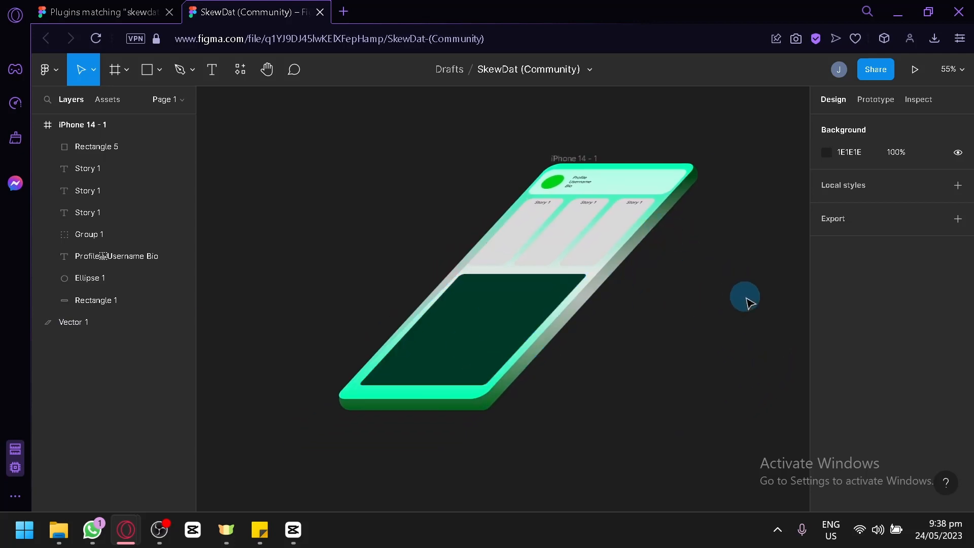
left_click_drag(746, 298, 725, 322)
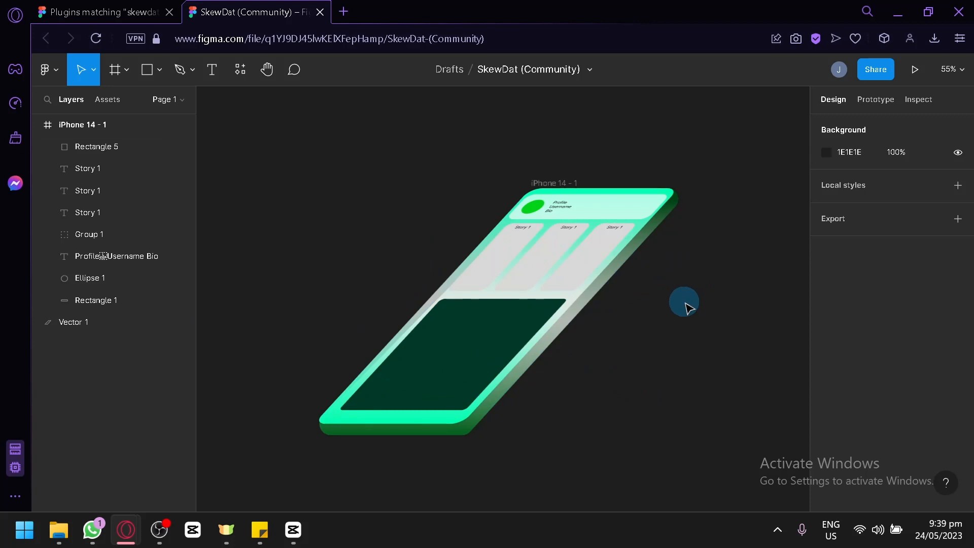
left_click_drag(624, 431, 626, 394)
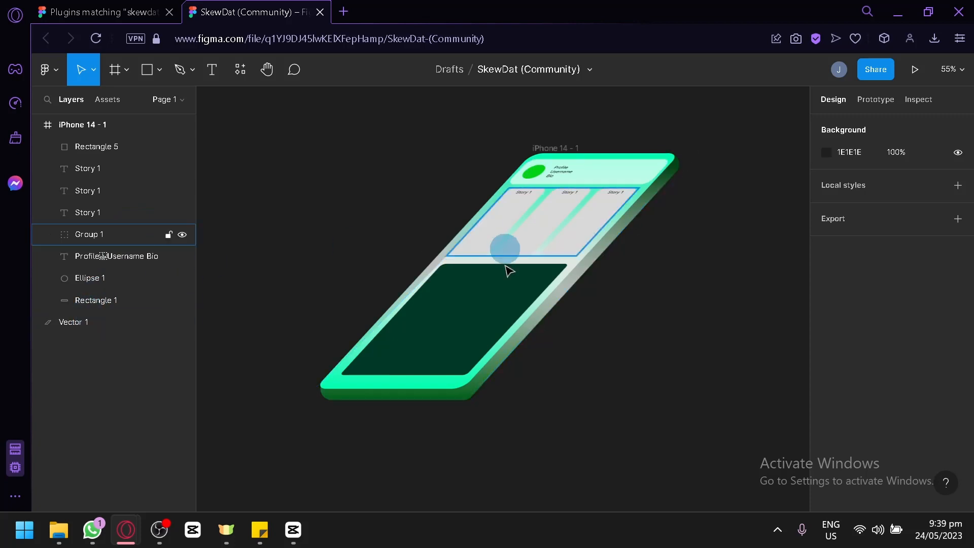
left_click(103, 320)
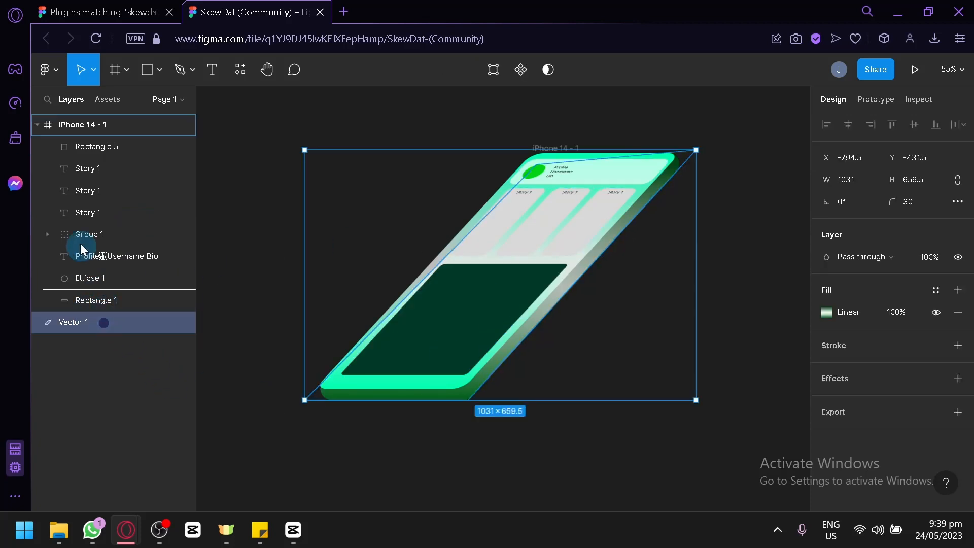
left_click(109, 350)
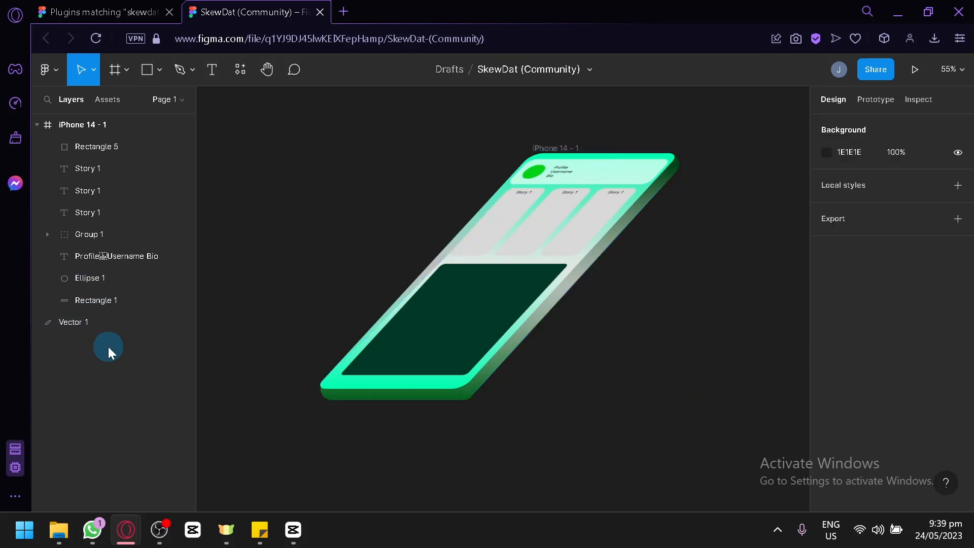
Step: Group the iPhone 14 - 1 frame together with Vector 1
left_click(98, 327)
left_click(101, 125, "shift")
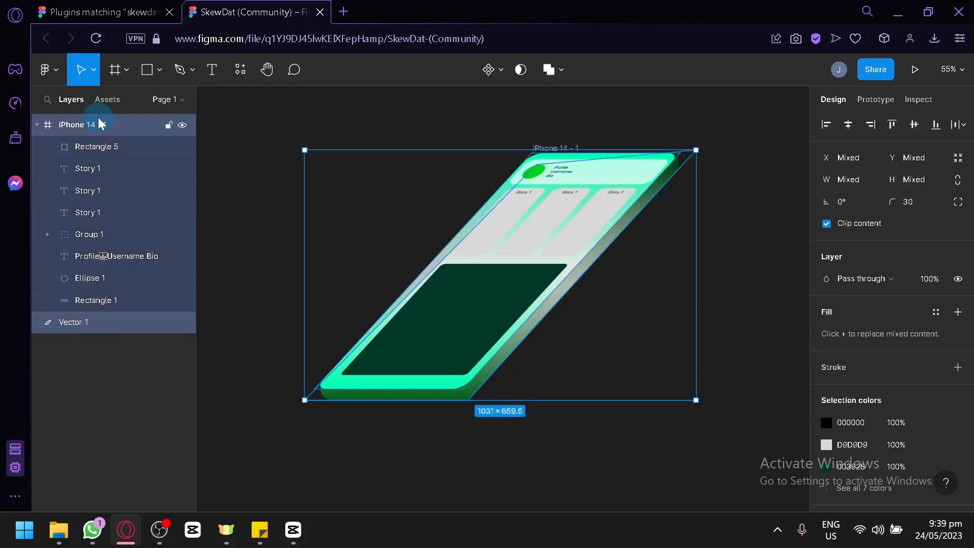
right_click(134, 179)
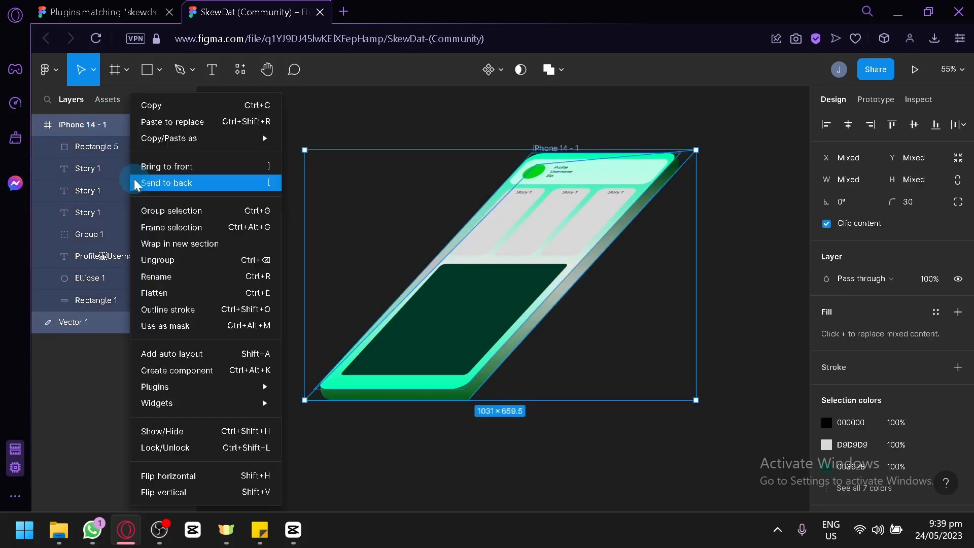
left_click(178, 213)
left_click(177, 213)
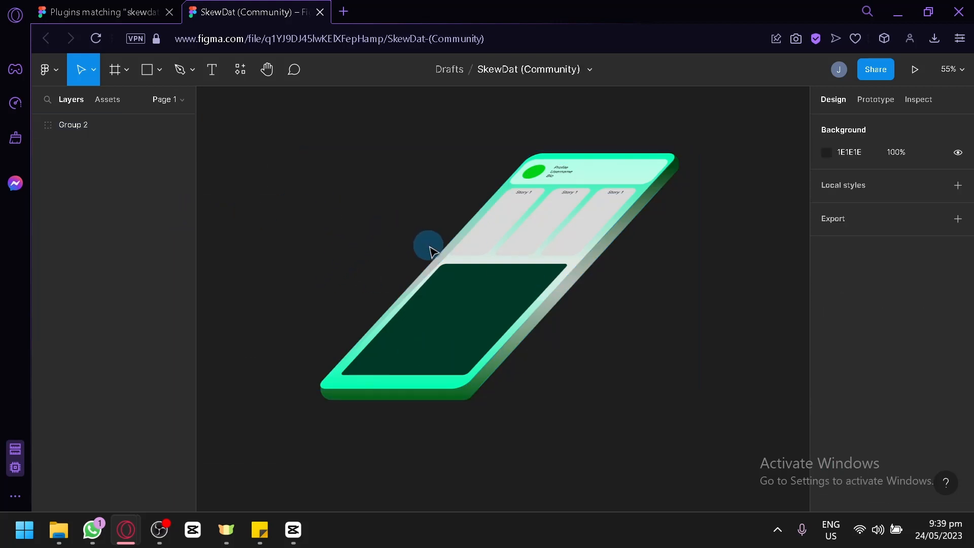
Step: Apply a slight horizontal skew to the grouped phone mockup with the SkewDat plugin so that it leans less
left_click(475, 315)
right_click(475, 316)
mouse_move(587, 388)
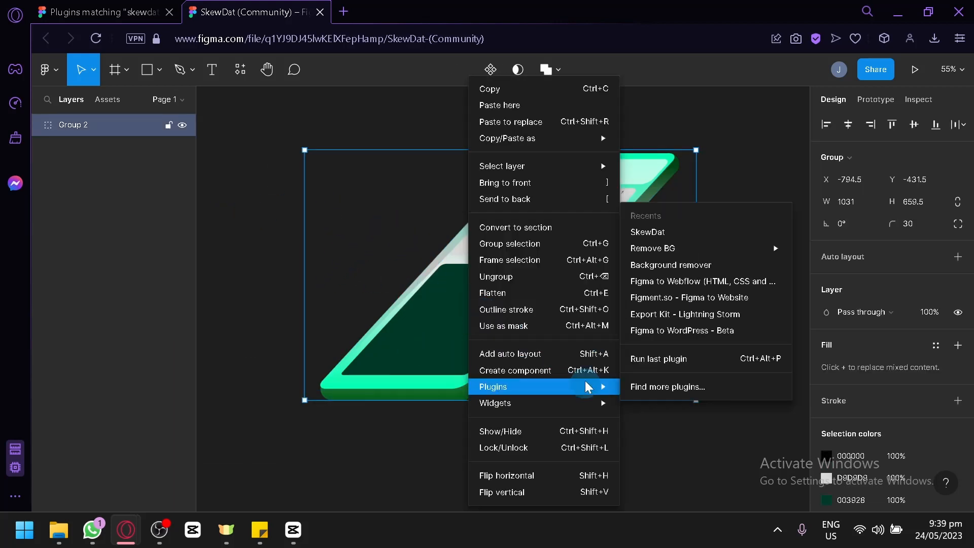
left_click(666, 231)
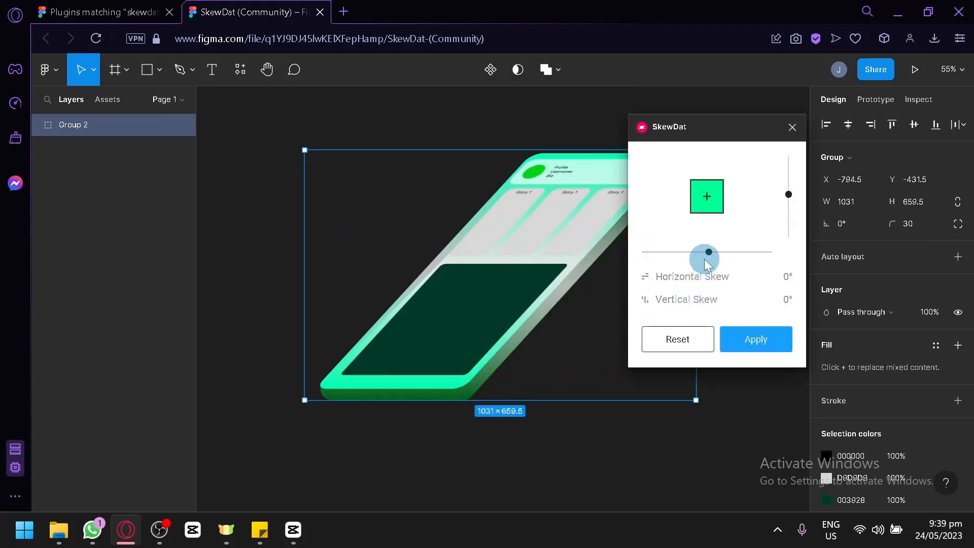
left_click_drag(708, 253, 720, 257)
left_click(754, 339)
left_click(708, 420)
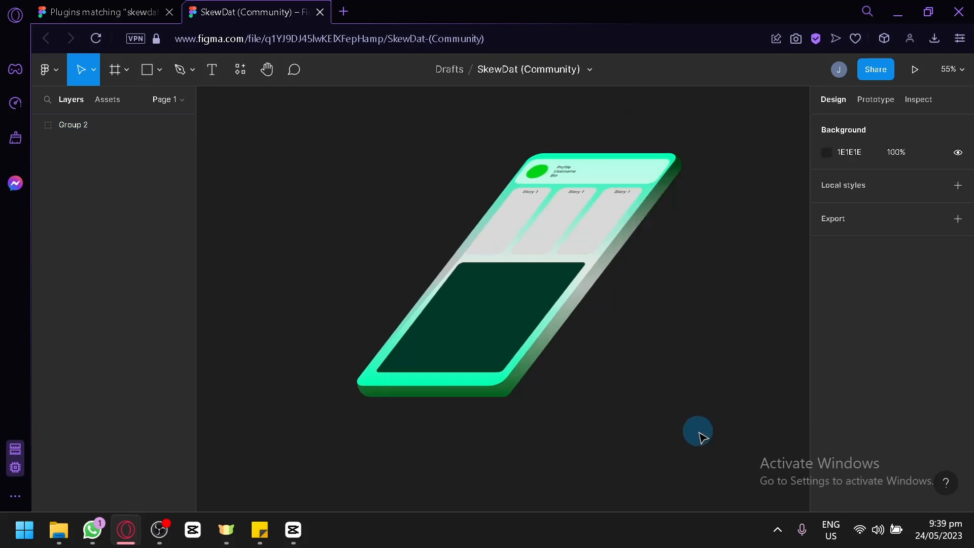
left_click_drag(698, 431, 639, 419)
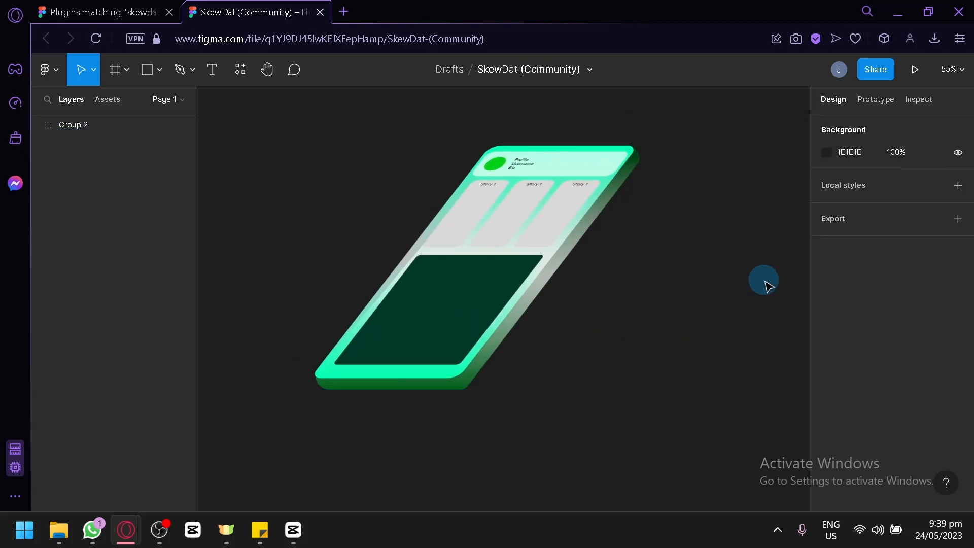
left_click_drag(745, 277, 756, 292)
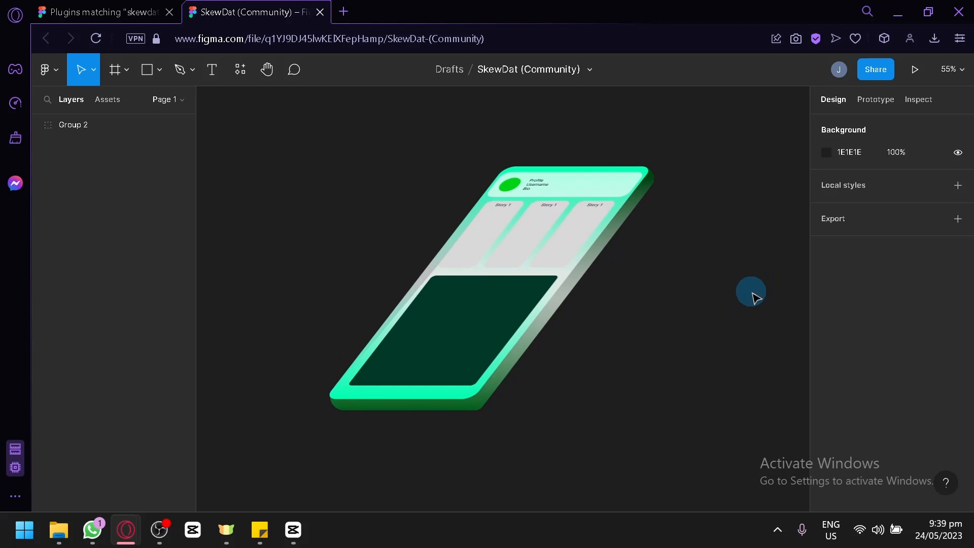